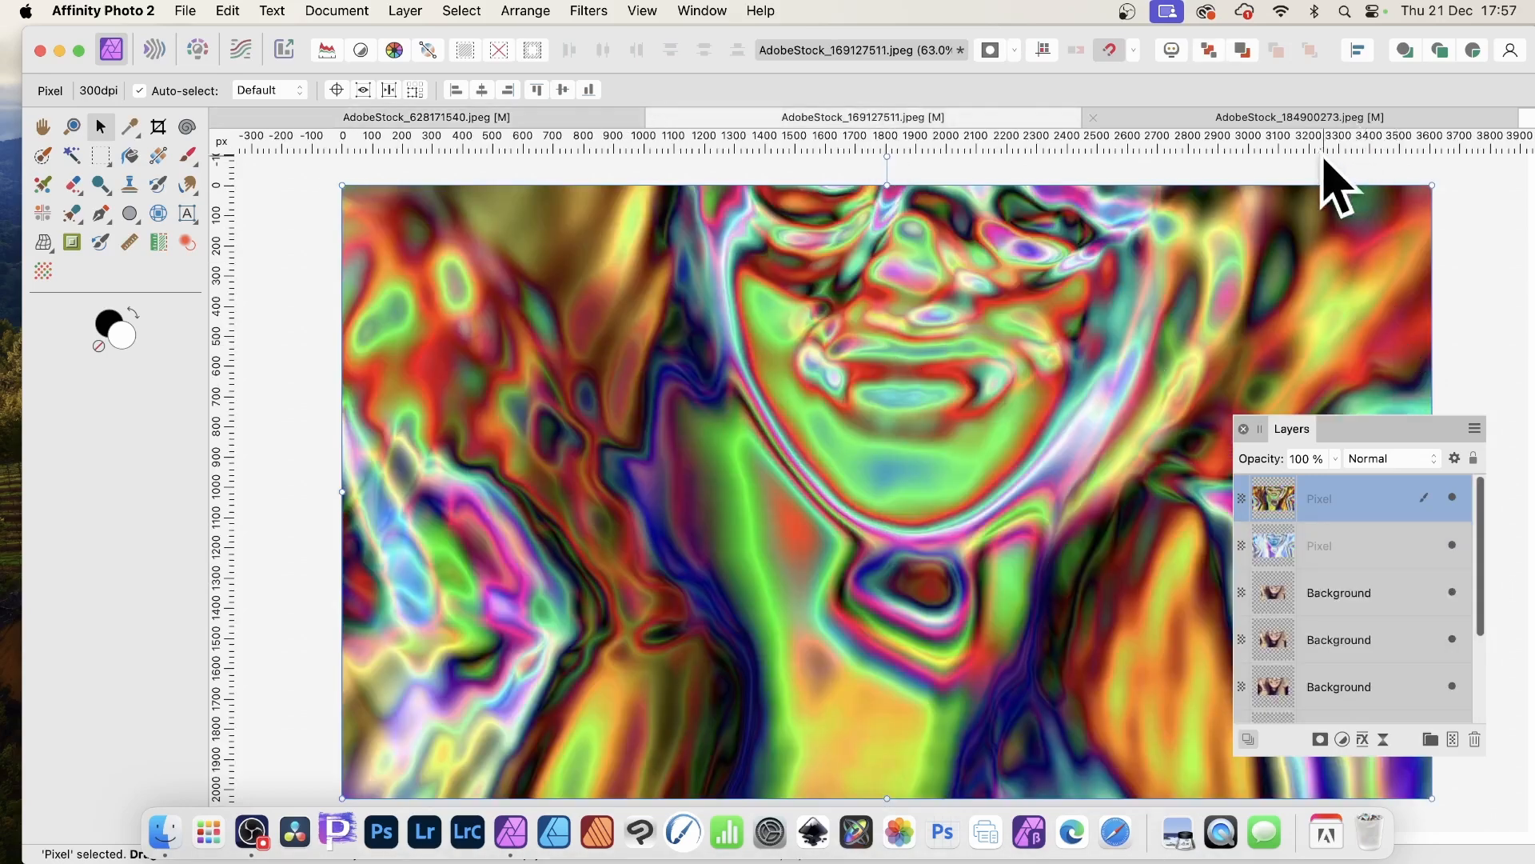
- Switch to the AdobeStock_184900273.jpeg document and unlock its Background layer
{"action": "left_click", "coordinate": [1272, 117]}
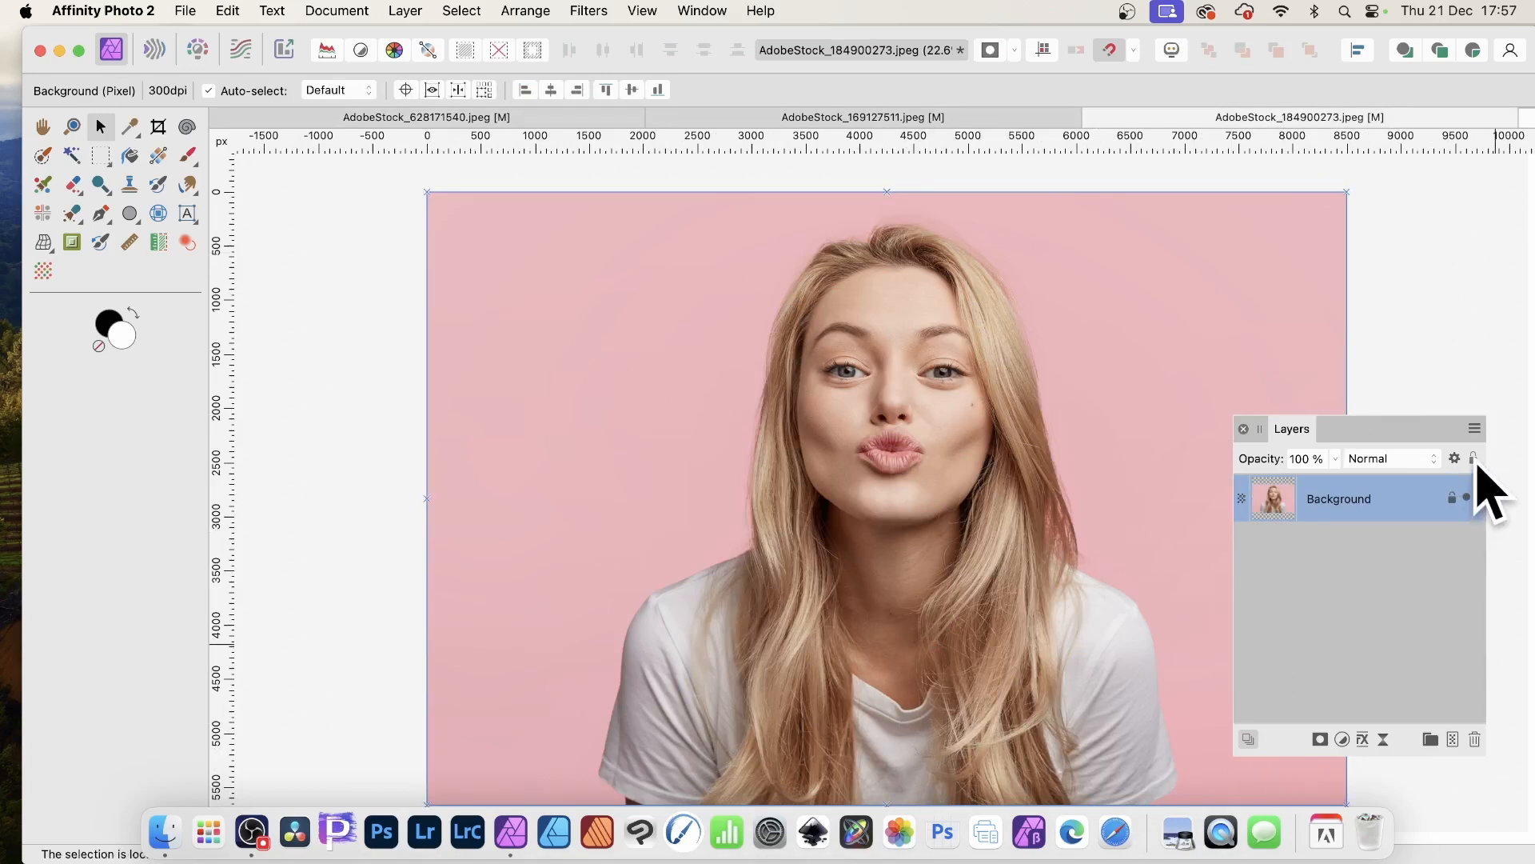
{"action": "left_click", "coordinate": [1476, 459]}
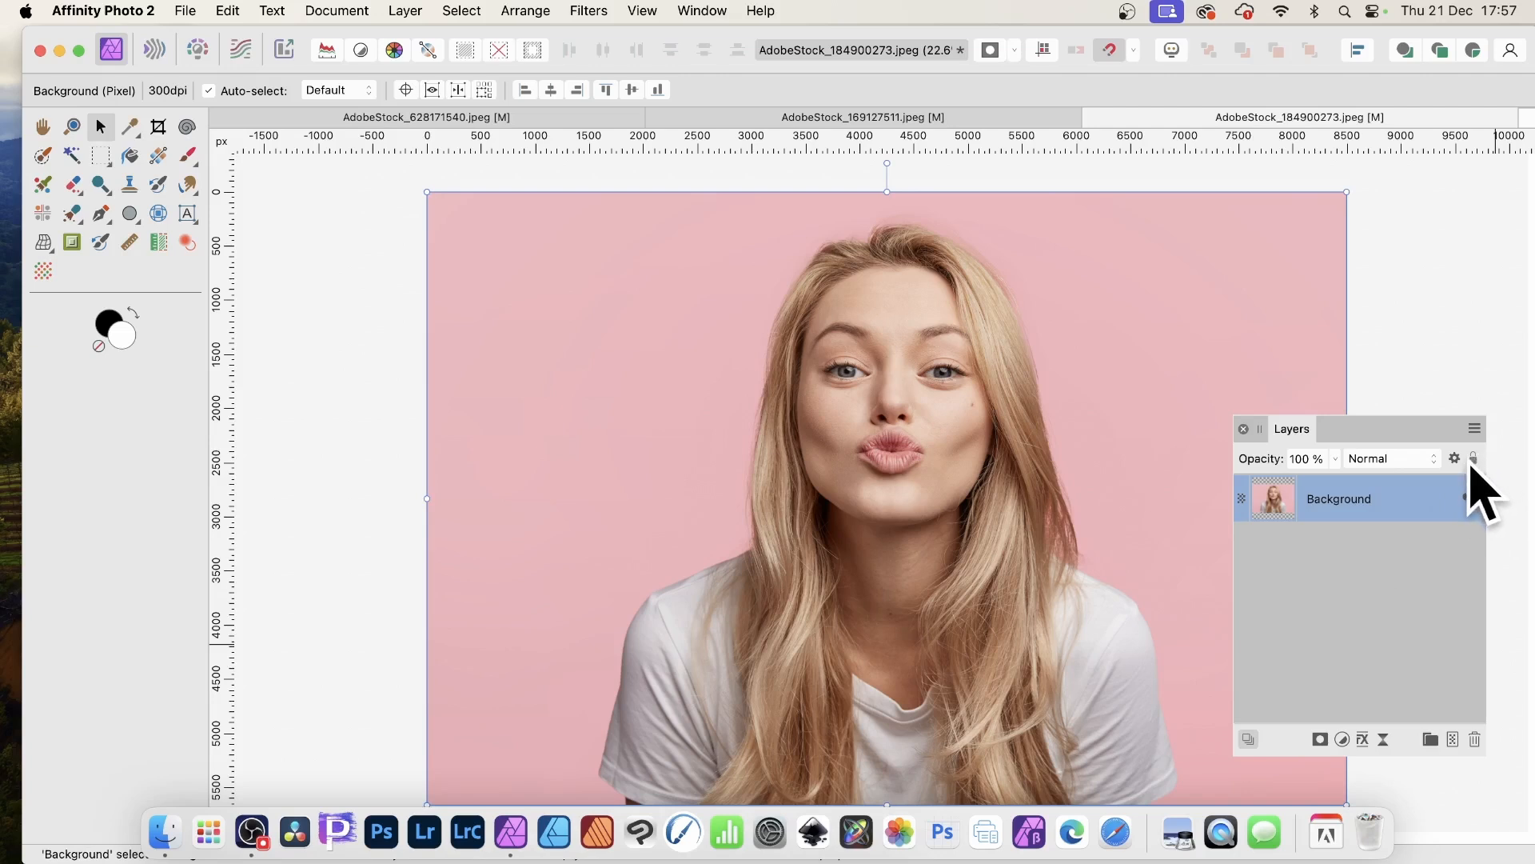
- Apply a Gaussian Blur with a 15.3 px radius to the Background layer
{"action": "left_click", "coordinate": [592, 10]}
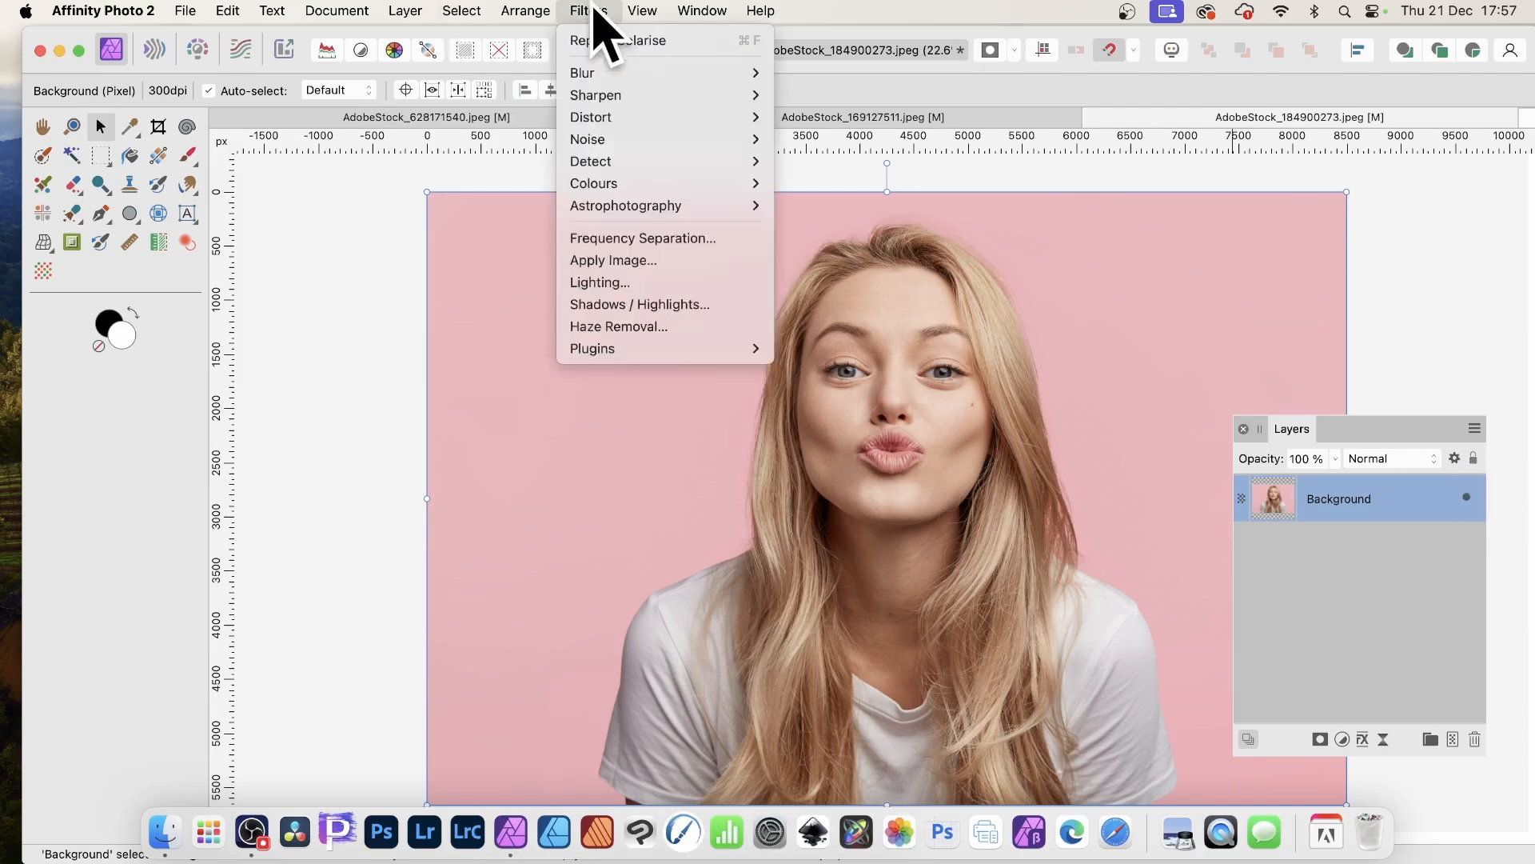
{"action": "mouse_move", "coordinate": [596, 72]}
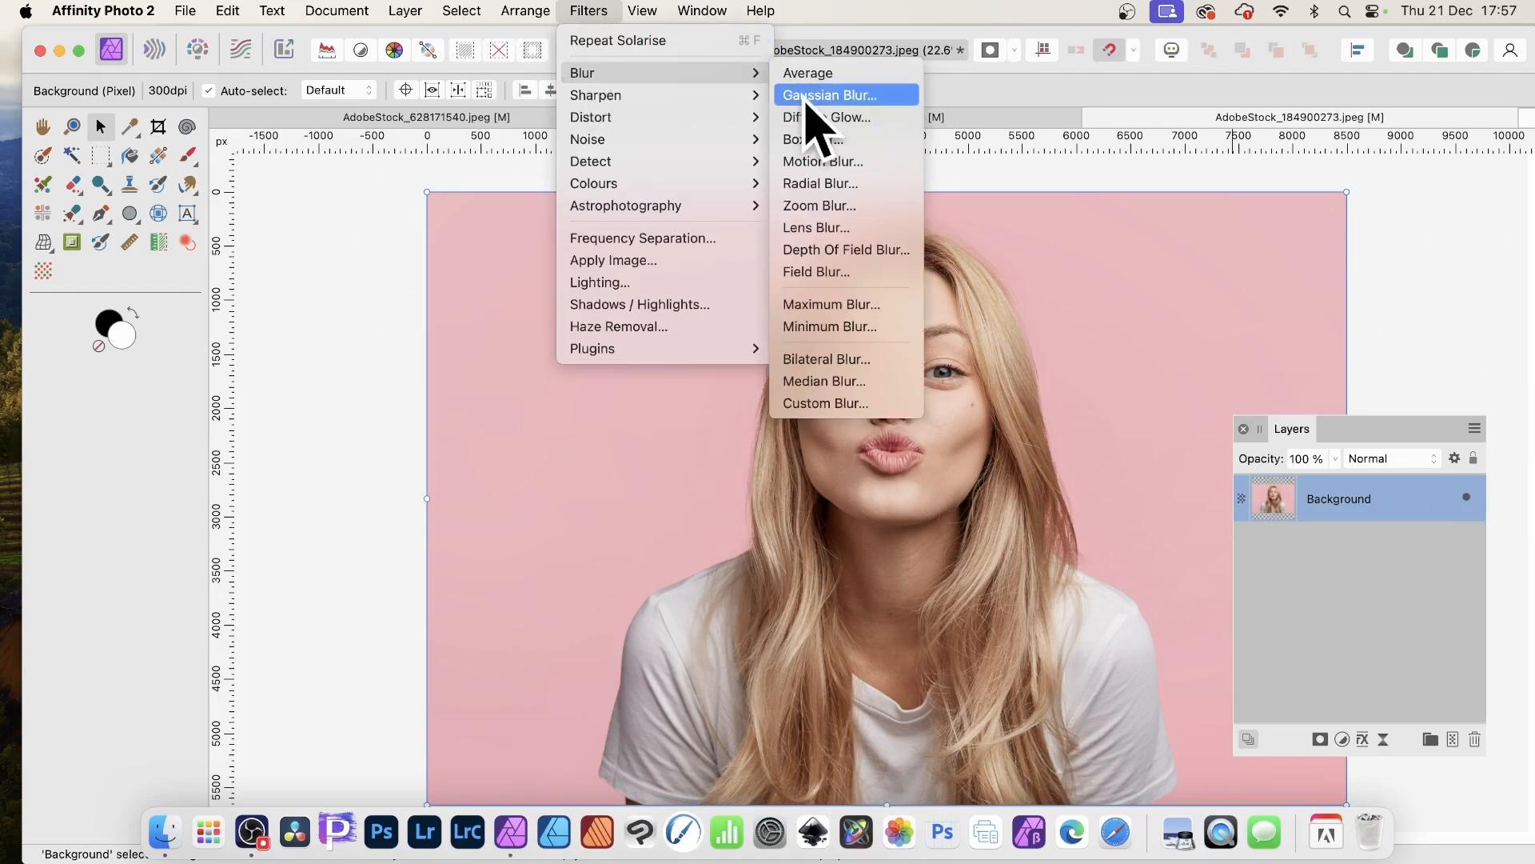
{"action": "left_click", "coordinate": [808, 97]}
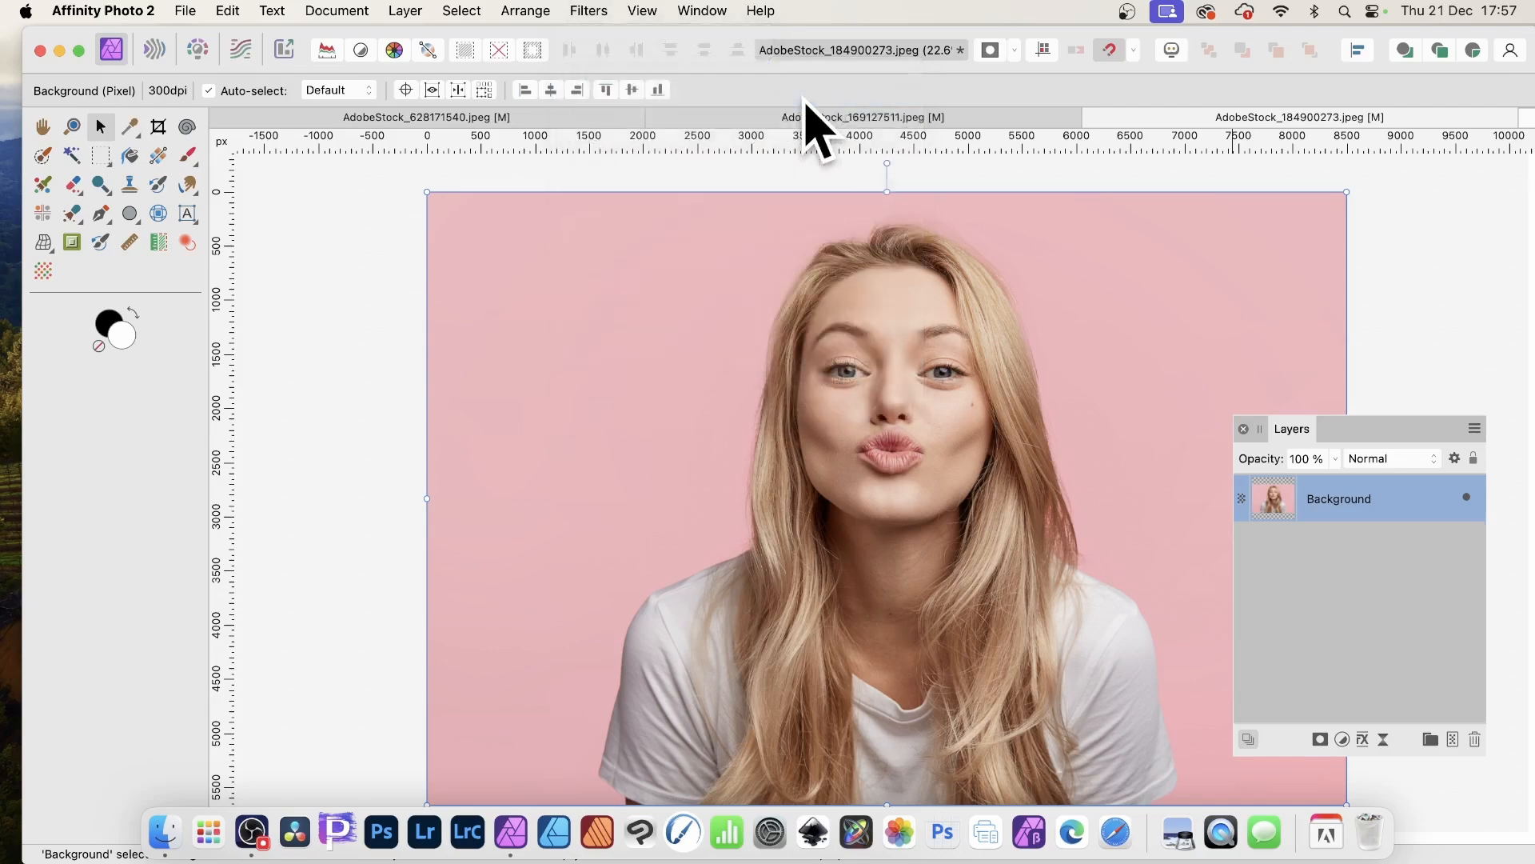
{"action": "left_click_drag", "start_coordinate": [1381, 715], "coordinate": [1098, 402]}
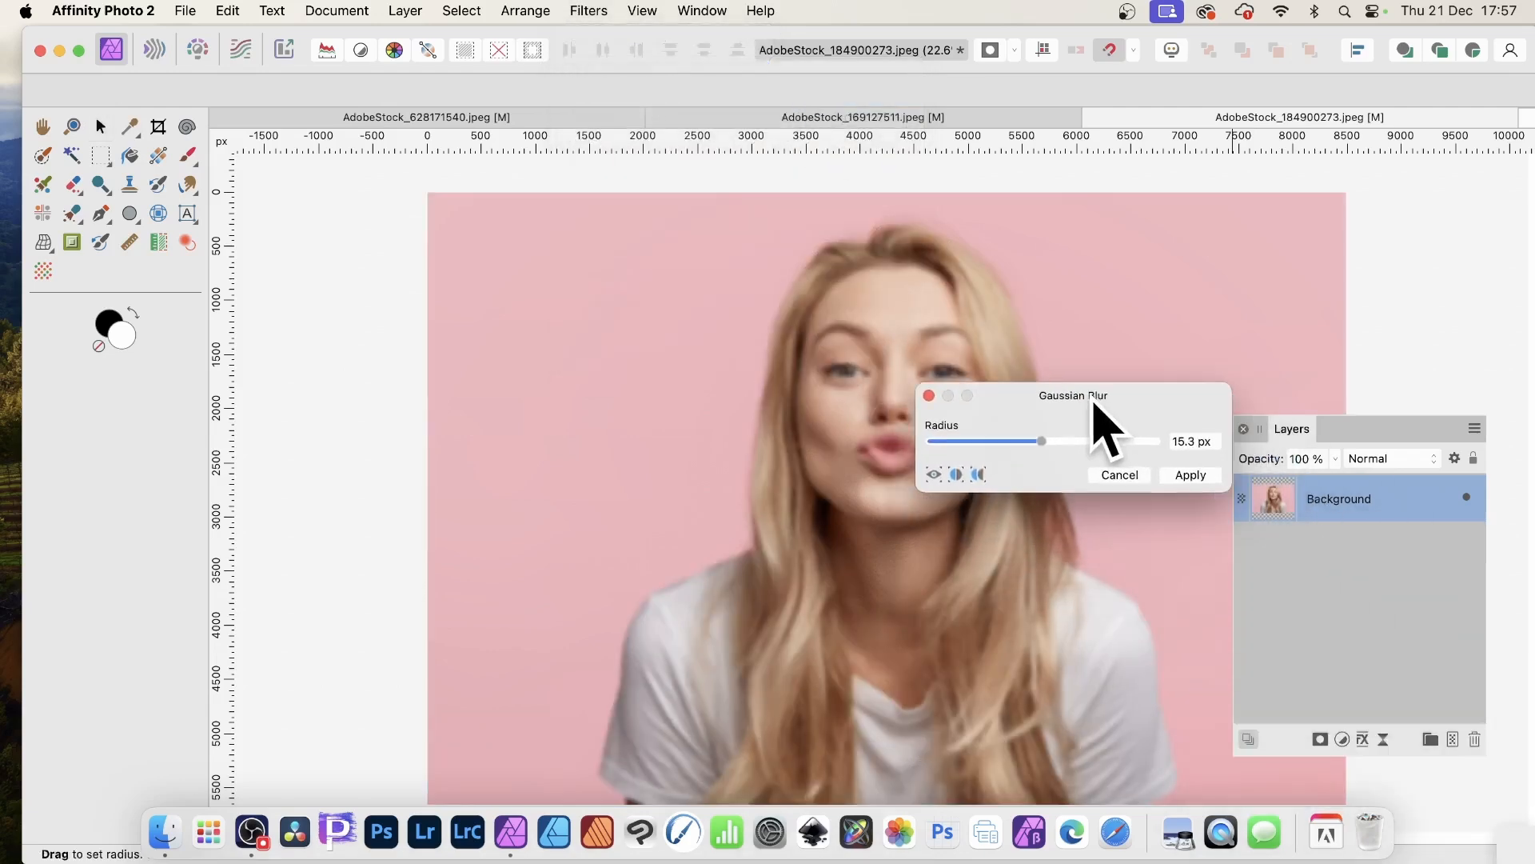
{"action": "left_click", "coordinate": [1189, 477]}
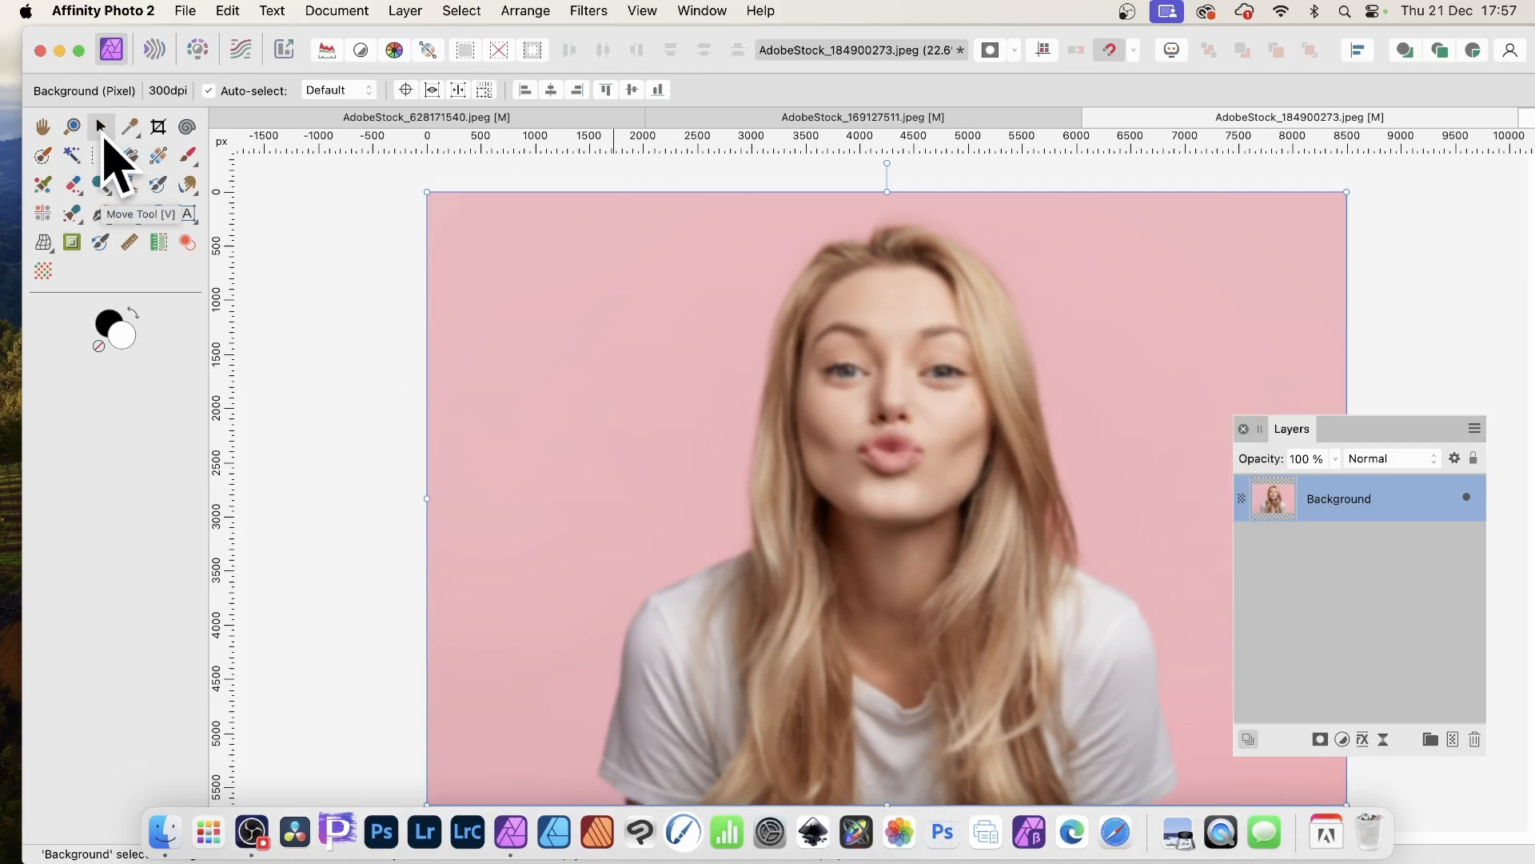
- Open Move / Duplicate and set scale to 105%, enable Duplicate, 7 copies and a 25 px vertical offset
{"action": "key", "text": "Return"}
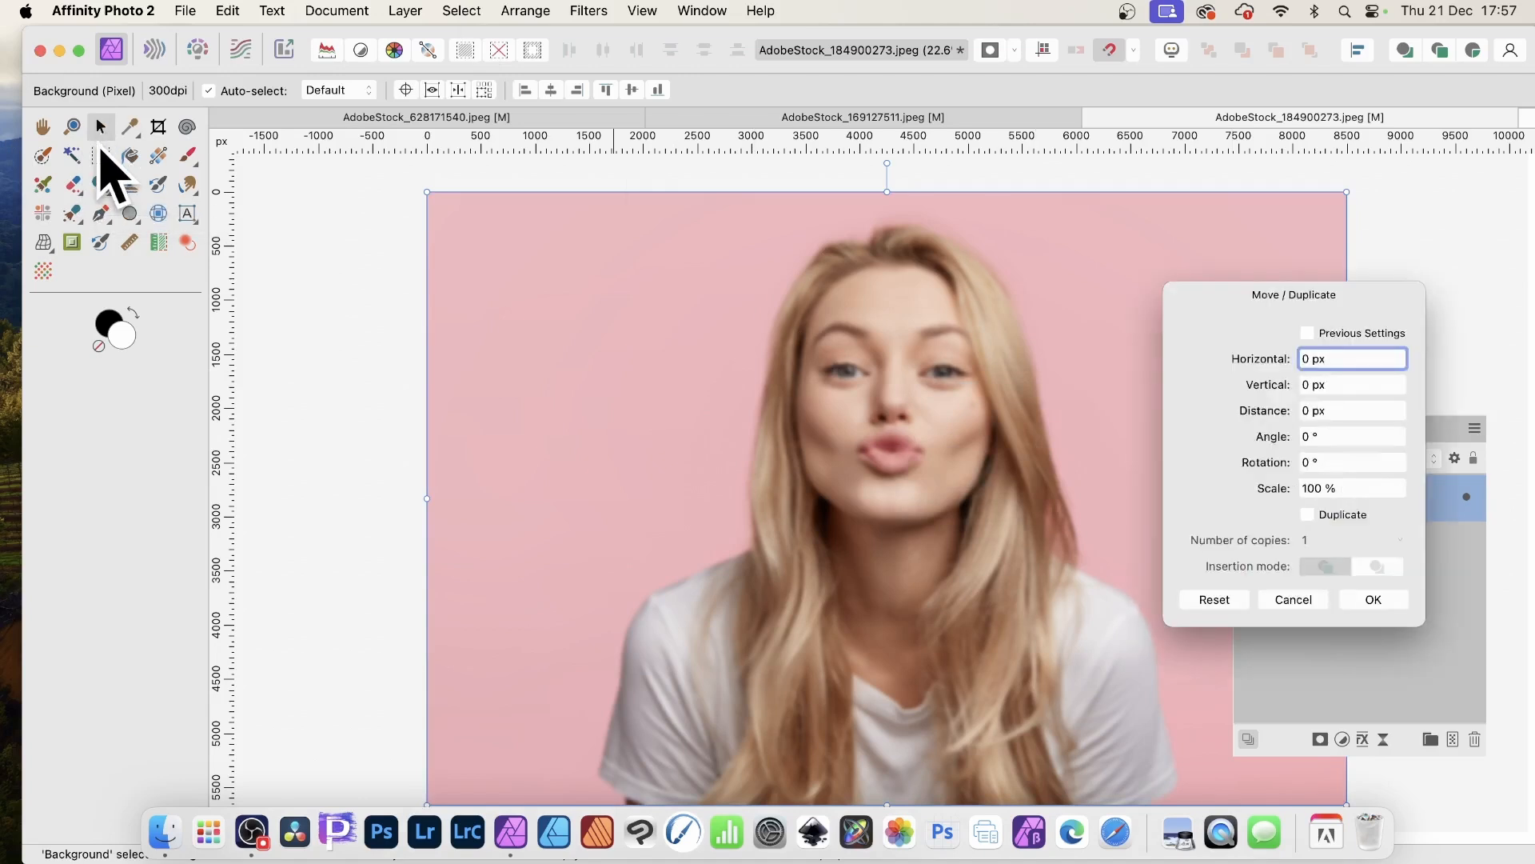
{"action": "left_click_drag", "start_coordinate": [1255, 295], "coordinate": [1143, 249]}
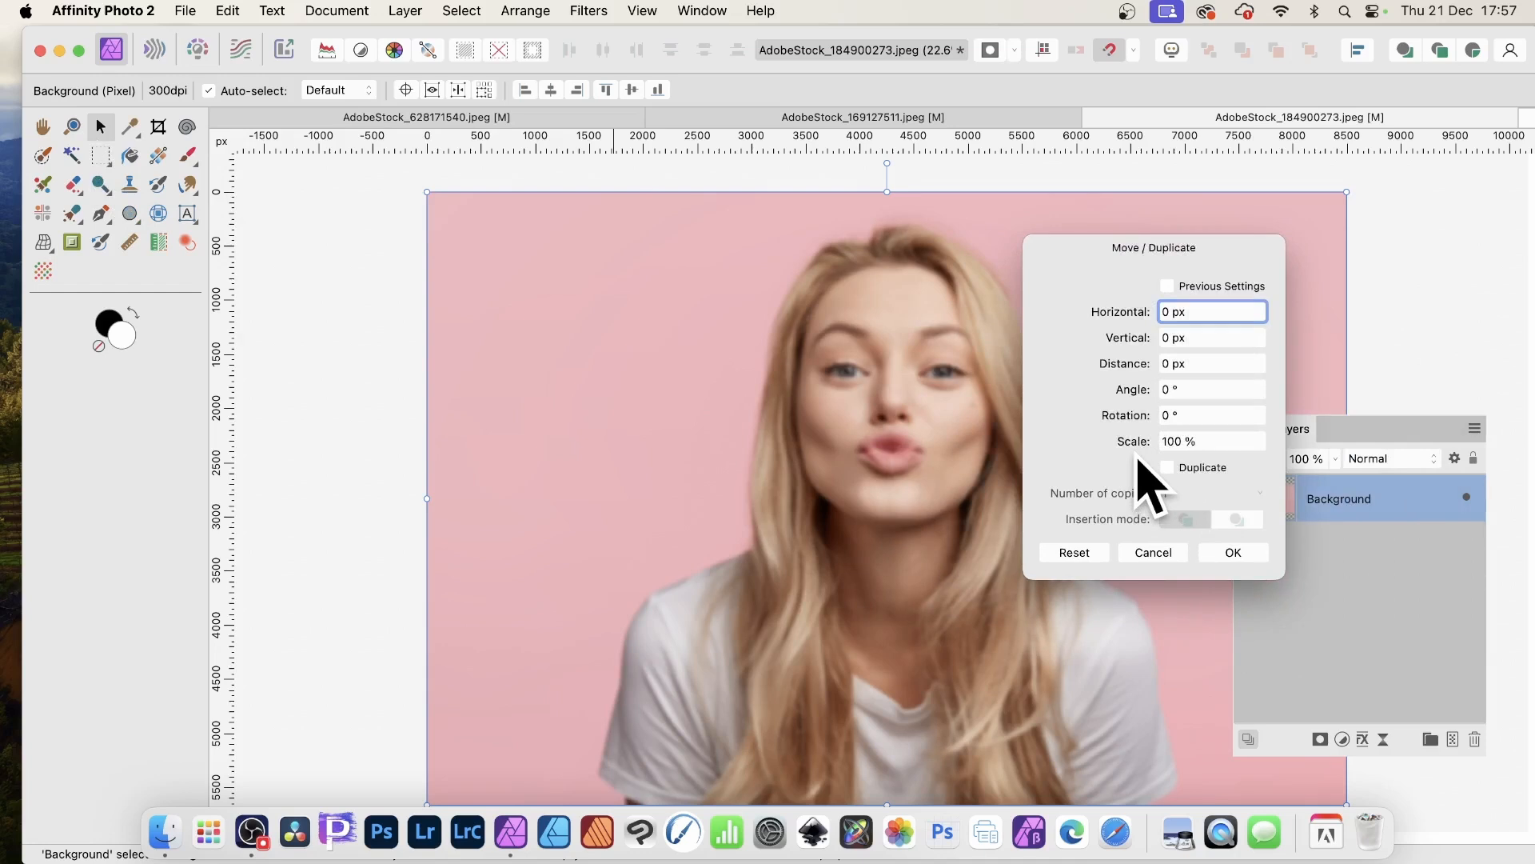
{"action": "left_click_drag", "start_coordinate": [1133, 445], "coordinate": [1139, 449]}
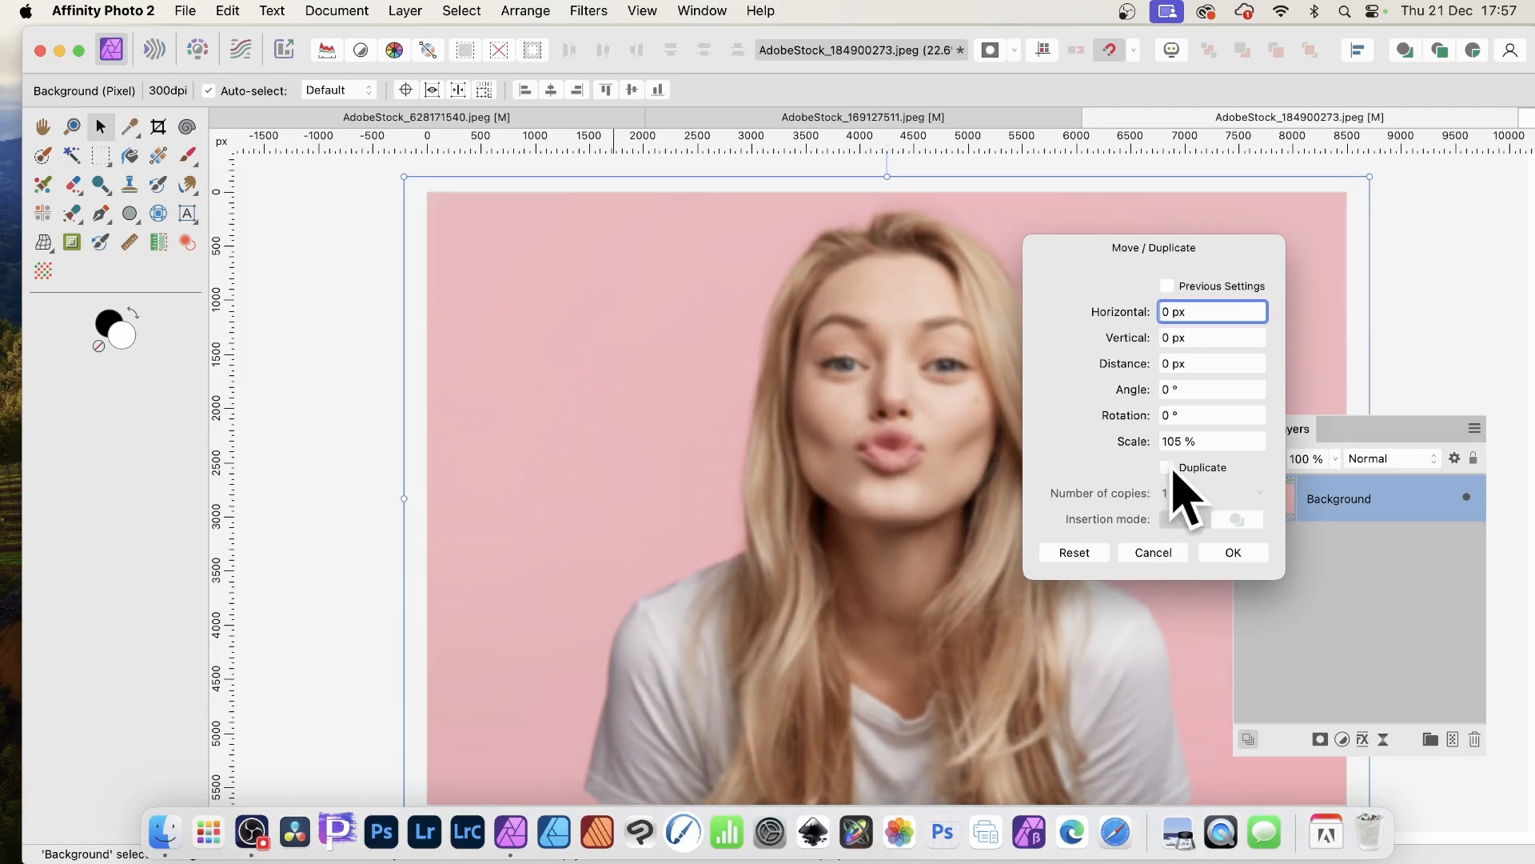
{"action": "left_click", "coordinate": [1167, 469]}
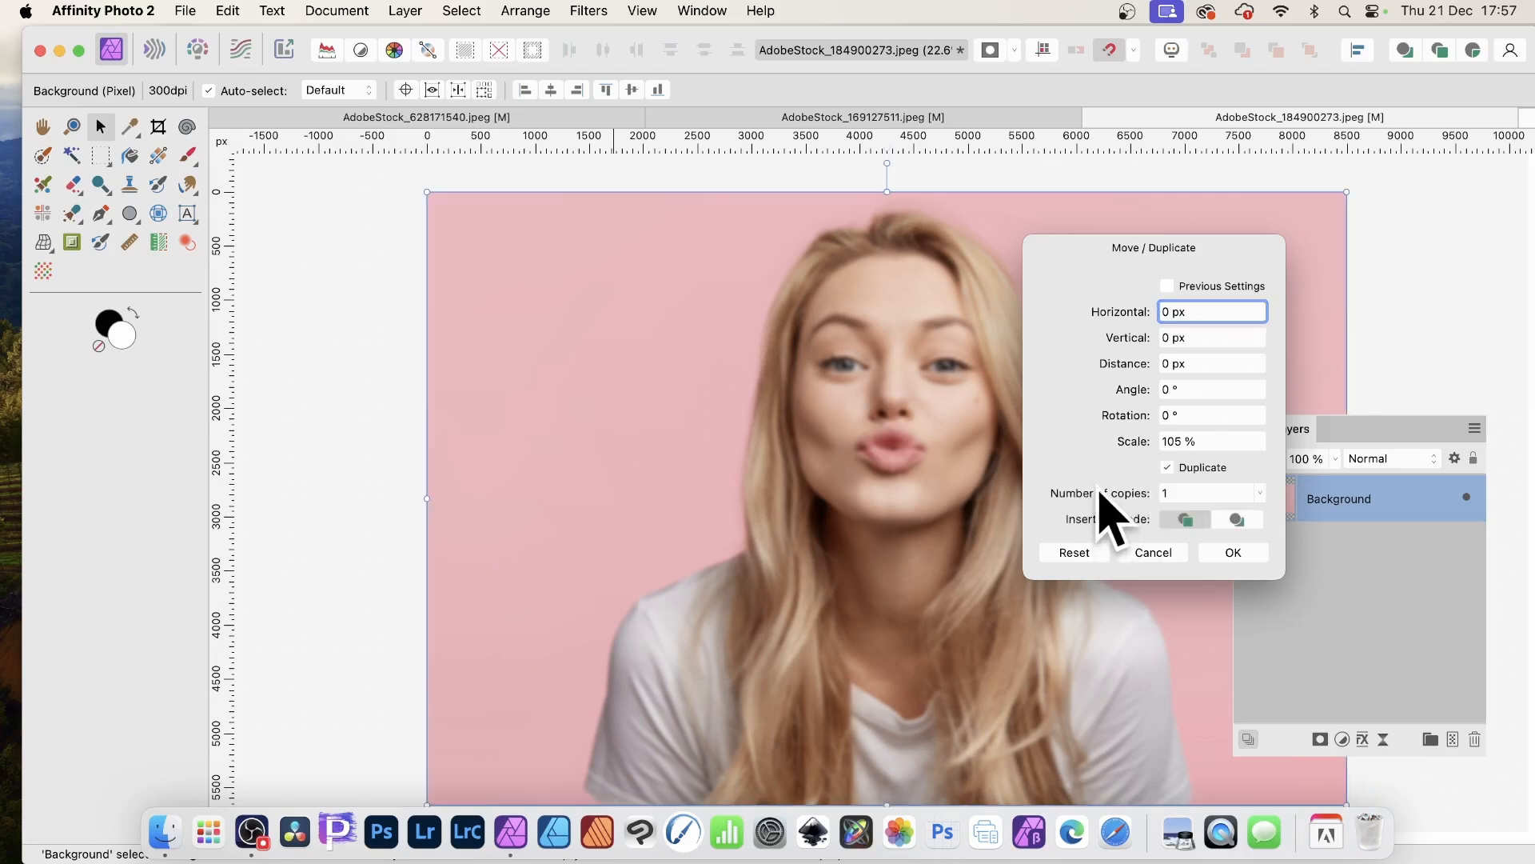
{"action": "left_click_drag", "start_coordinate": [1096, 492], "coordinate": [1100, 495]}
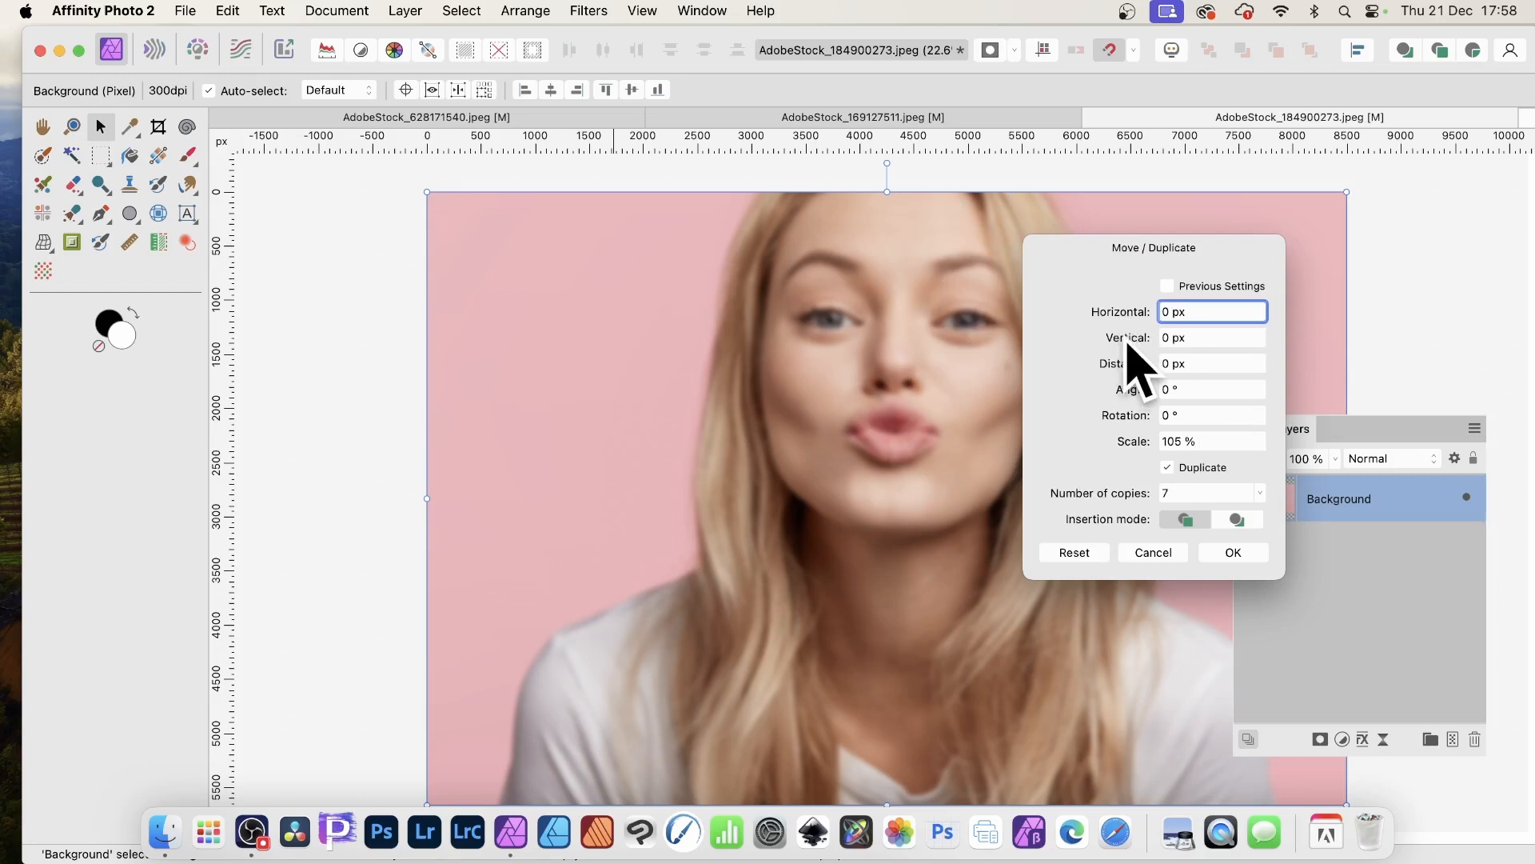
{"action": "left_click_drag", "start_coordinate": [1127, 339], "coordinate": [1144, 344]}
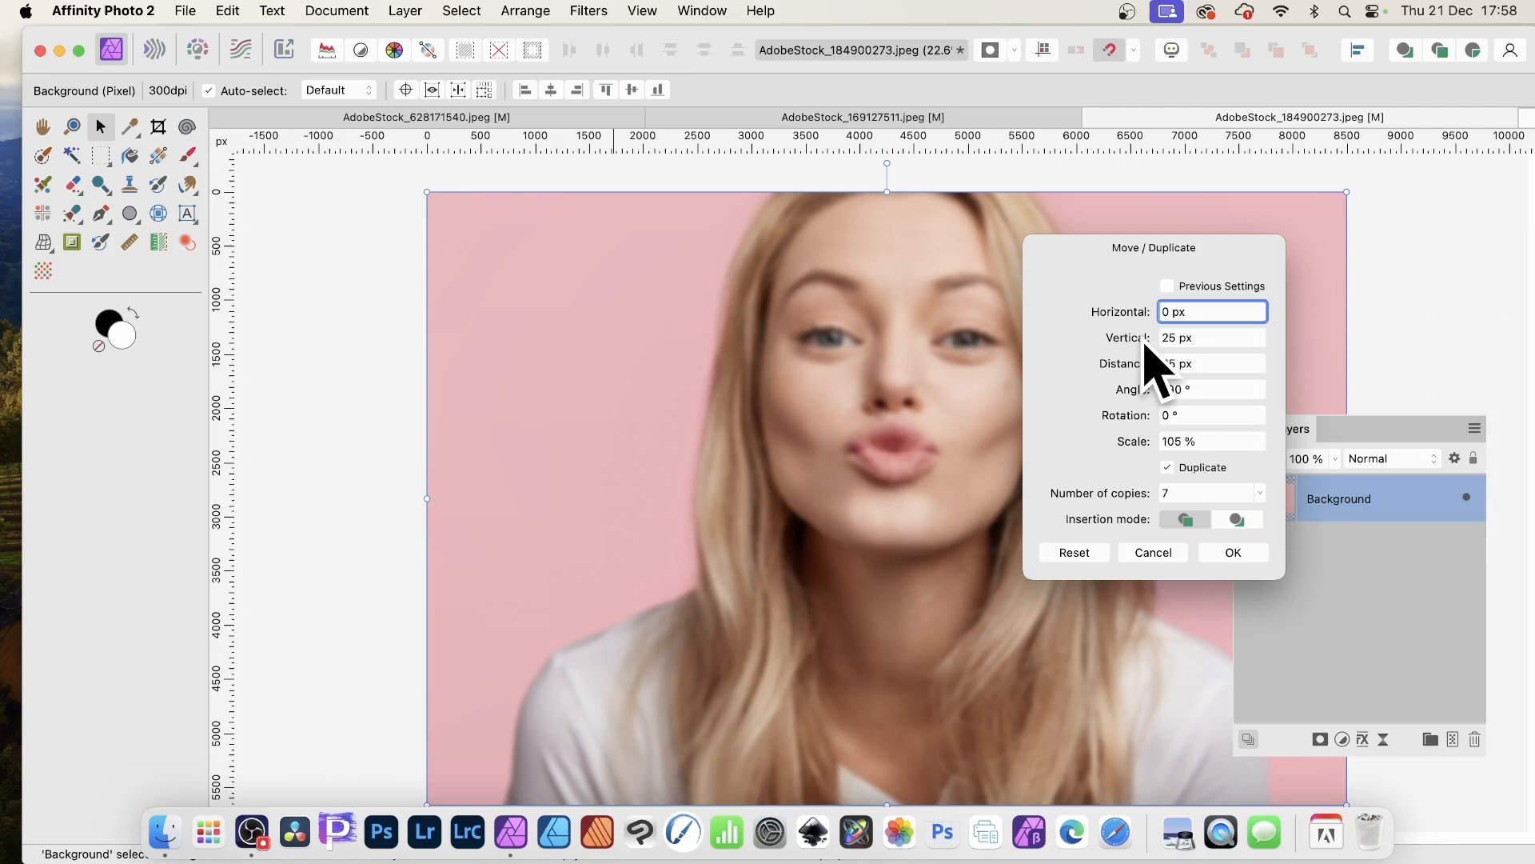
- Set the Background layer's blend mode to Negation while the duplicate settings remain open
{"action": "left_click", "coordinate": [1388, 460]}
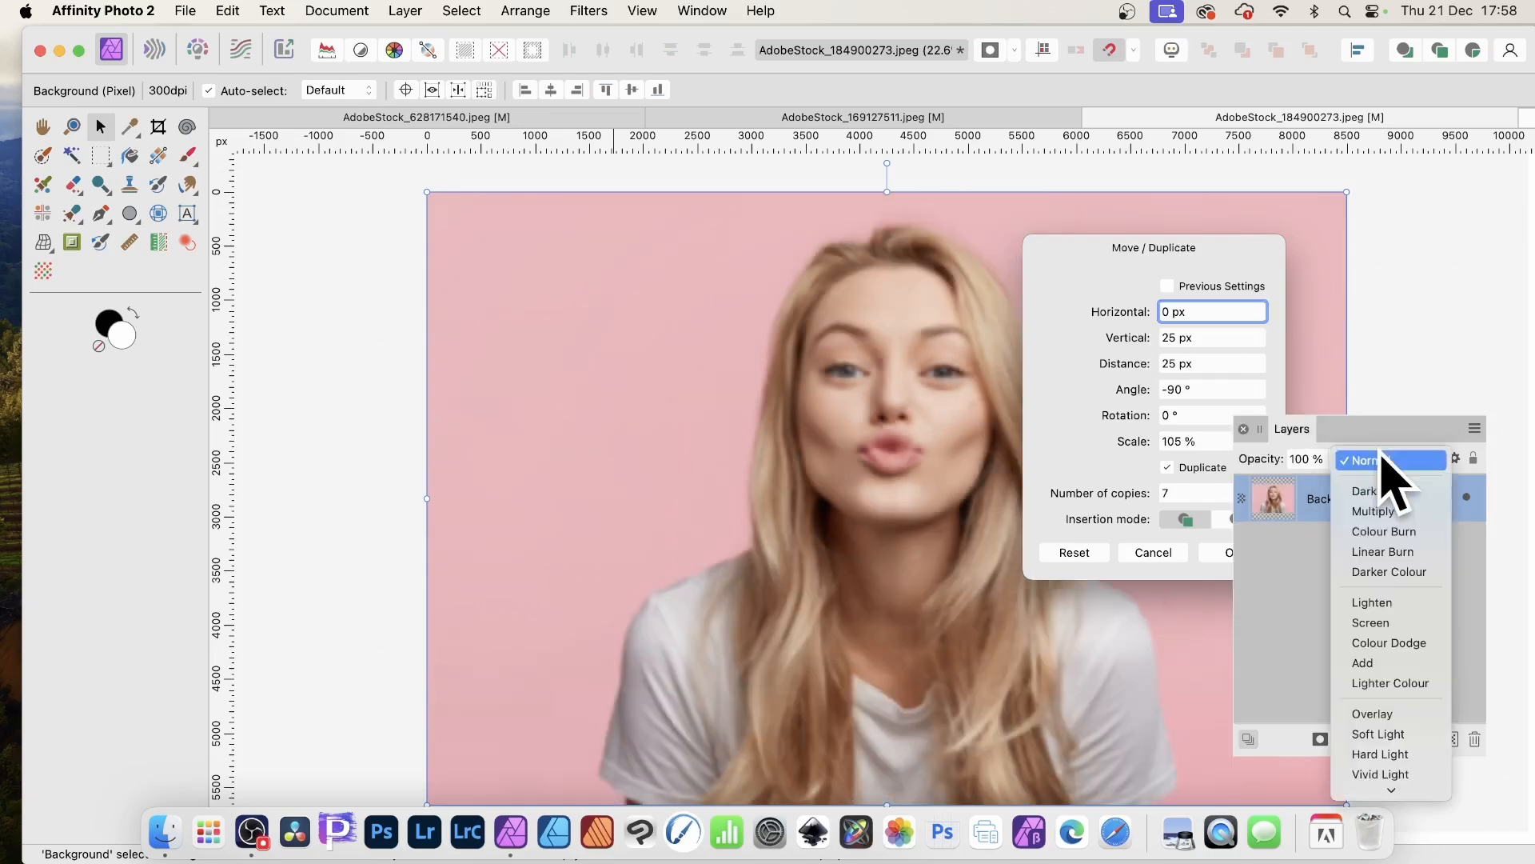
{"action": "scroll", "coordinate": [1388, 559], "scroll_direction": "down", "scroll_amount": 5}
{"action": "scroll", "coordinate": [1408, 720], "scroll_direction": "down", "scroll_amount": 3}
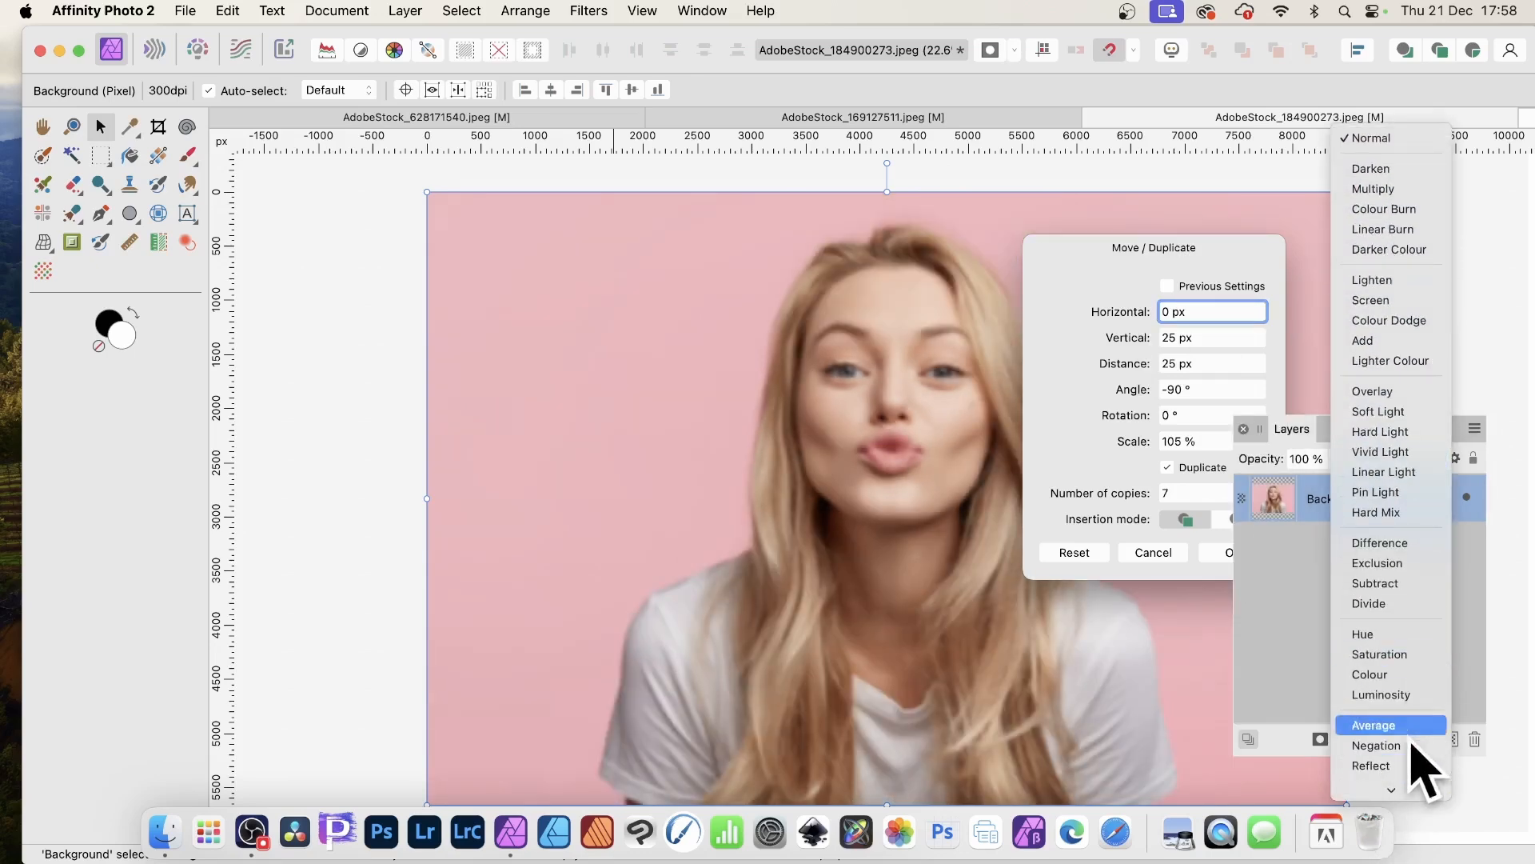
{"action": "left_click", "coordinate": [1387, 691]}
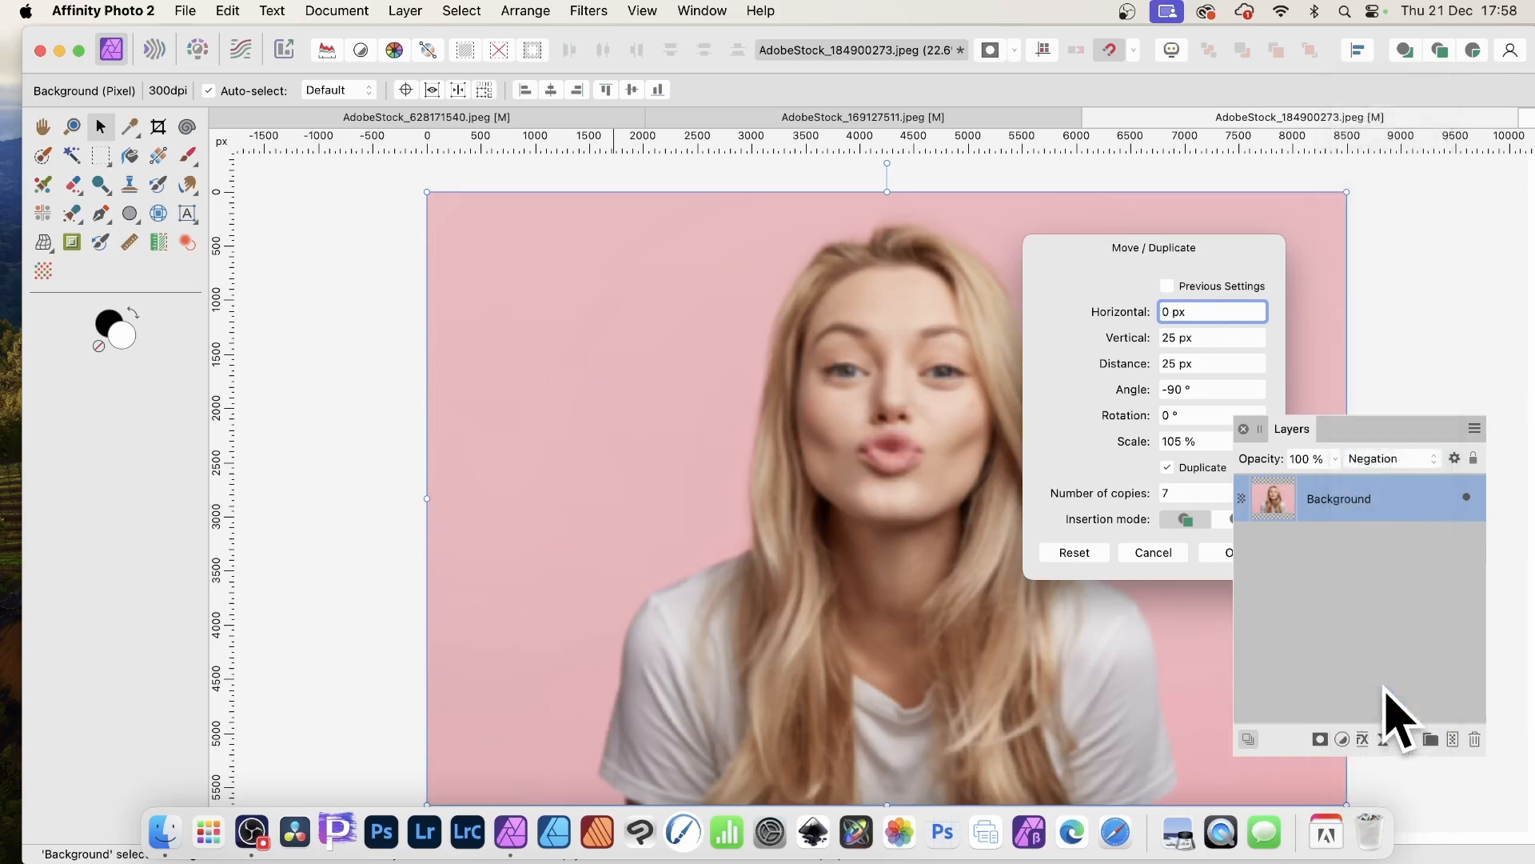
{"action": "left_click_drag", "start_coordinate": [1142, 259], "coordinate": [1202, 245]}
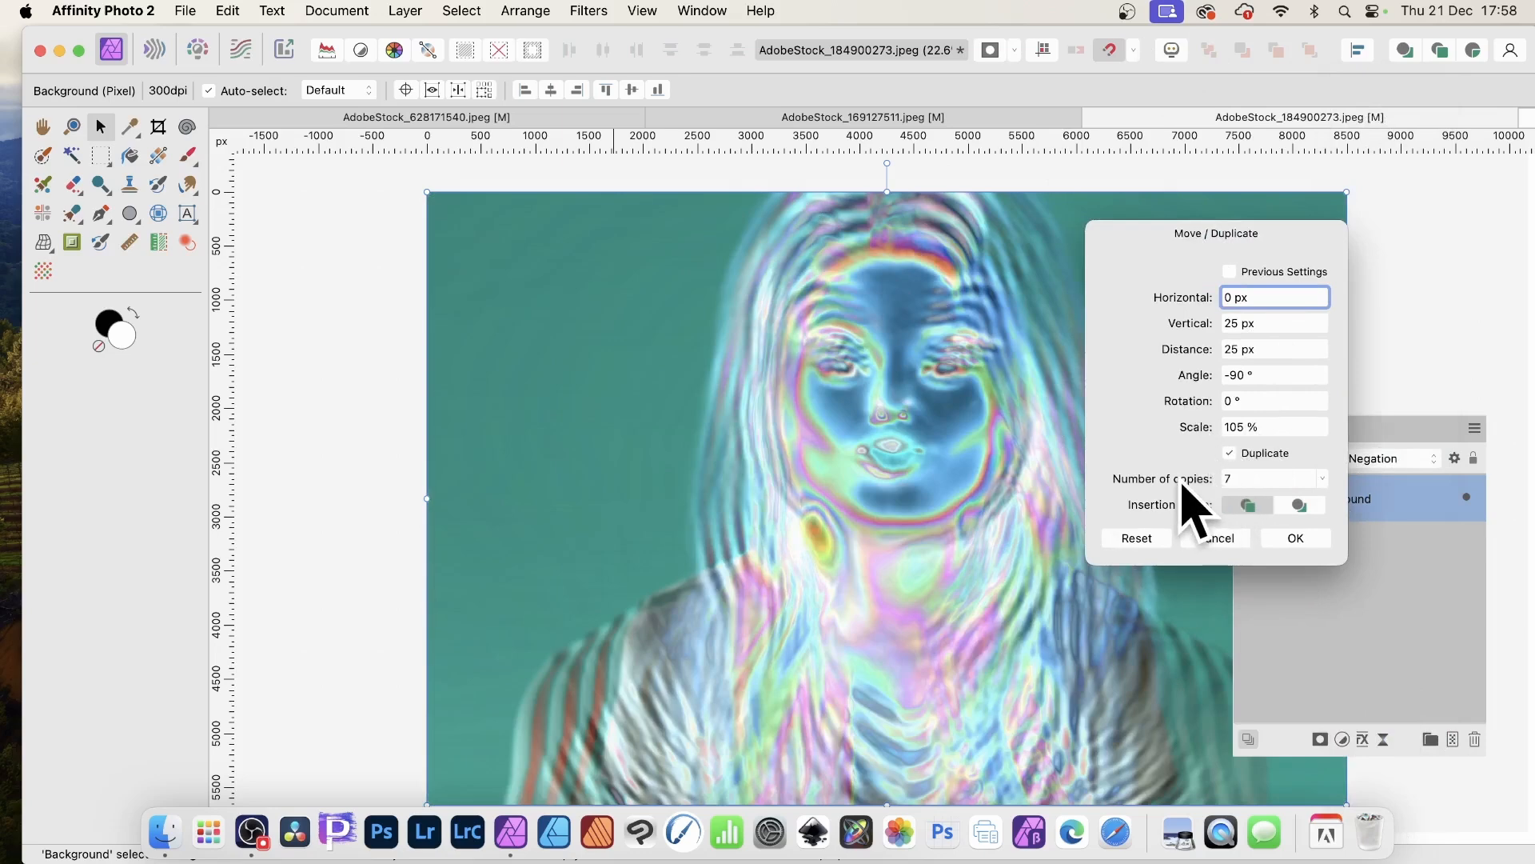
{"action": "left_click_drag", "start_coordinate": [1182, 480], "coordinate": [1188, 483]}
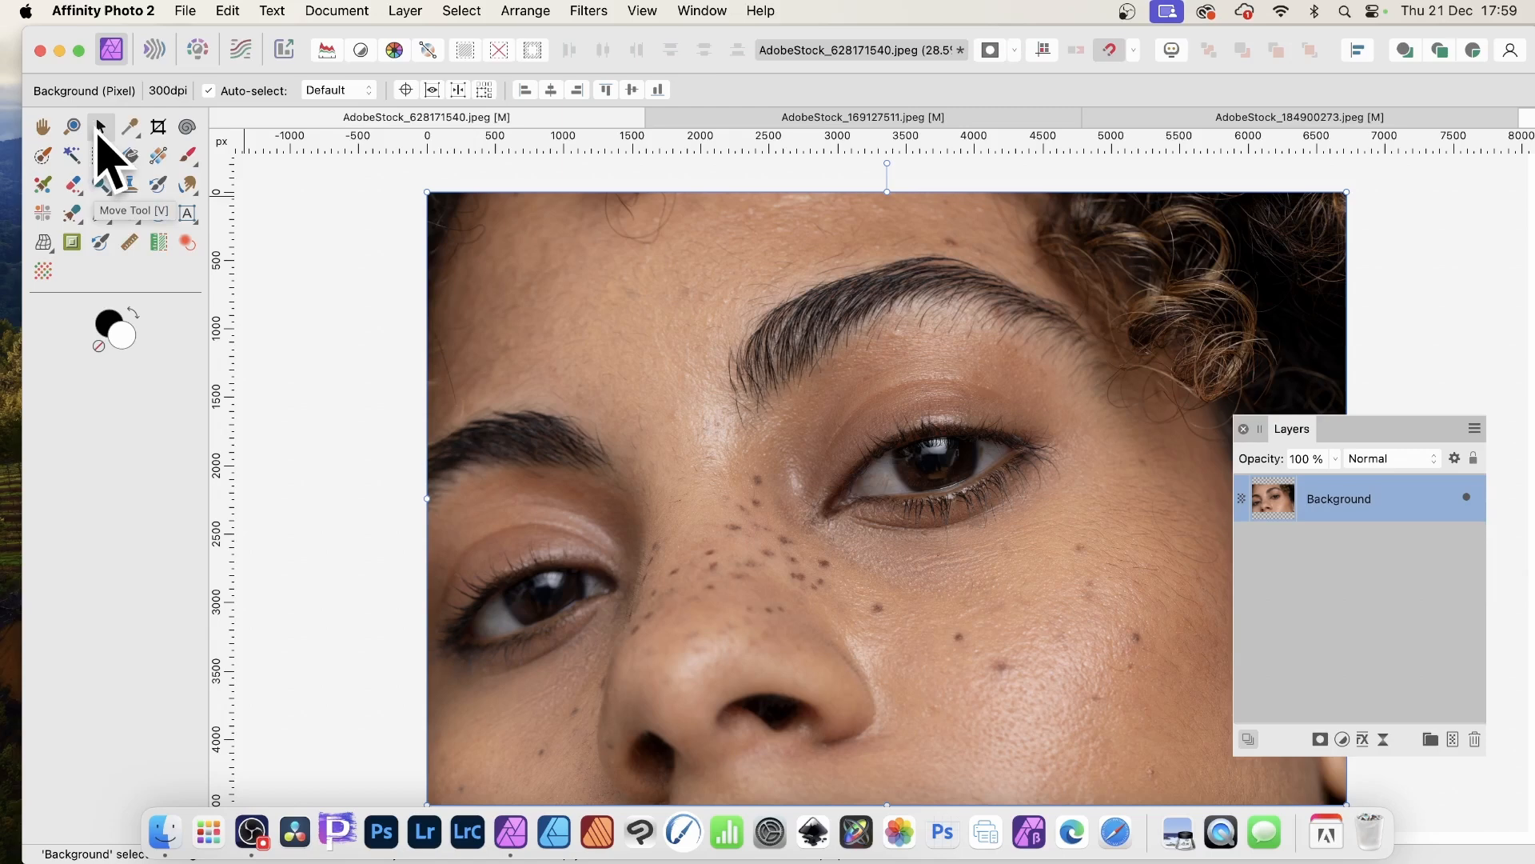
- Set the close-up portrait's Background layer blend mode to Negation
{"action": "left_click", "coordinate": [1385, 460]}
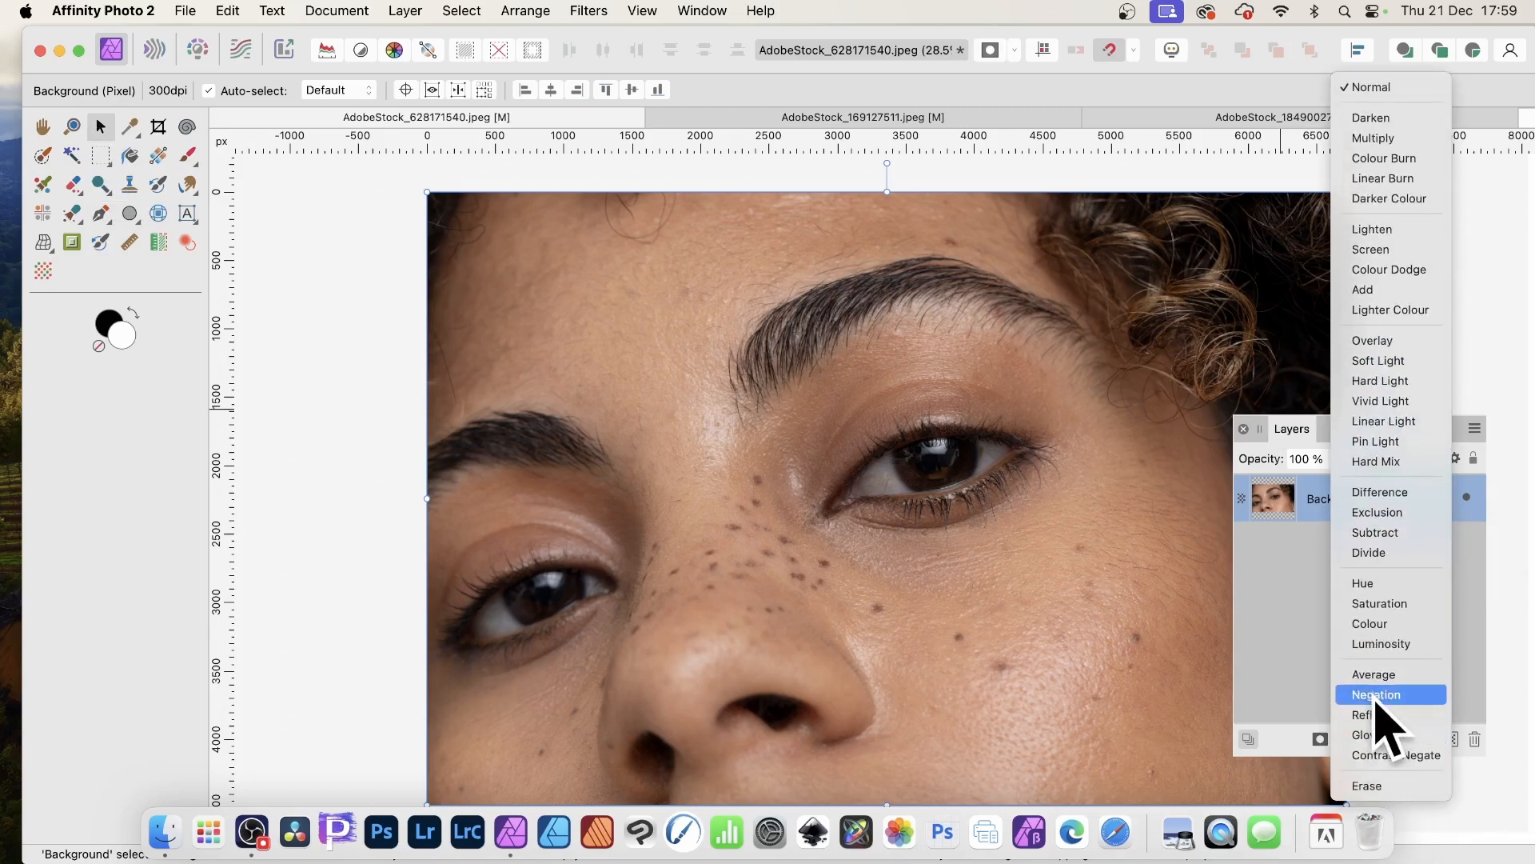
{"action": "left_click", "coordinate": [1377, 695]}
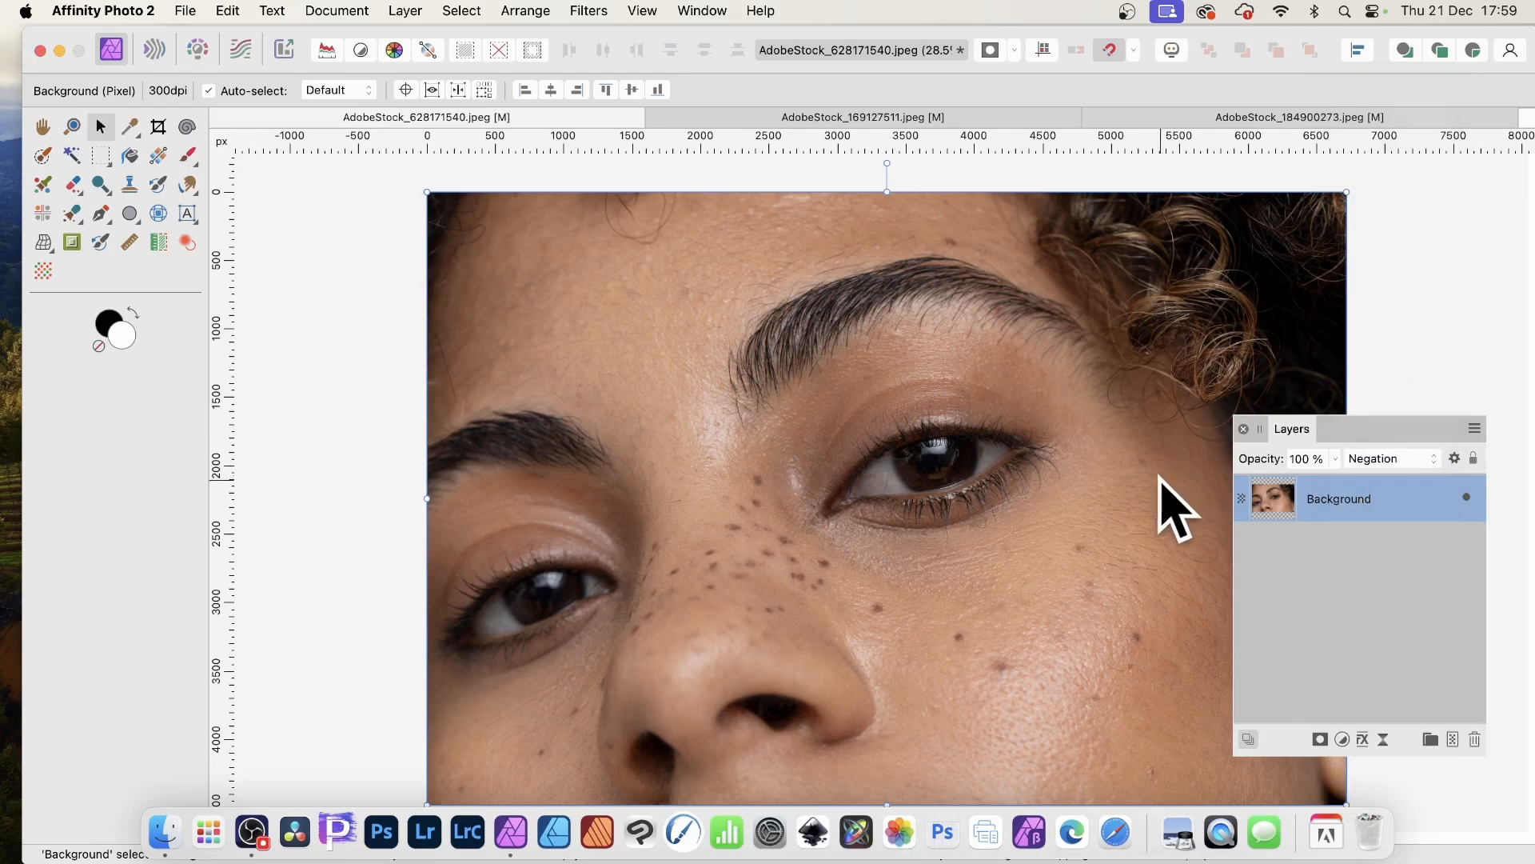
{"action": "key", "text": "Return"}
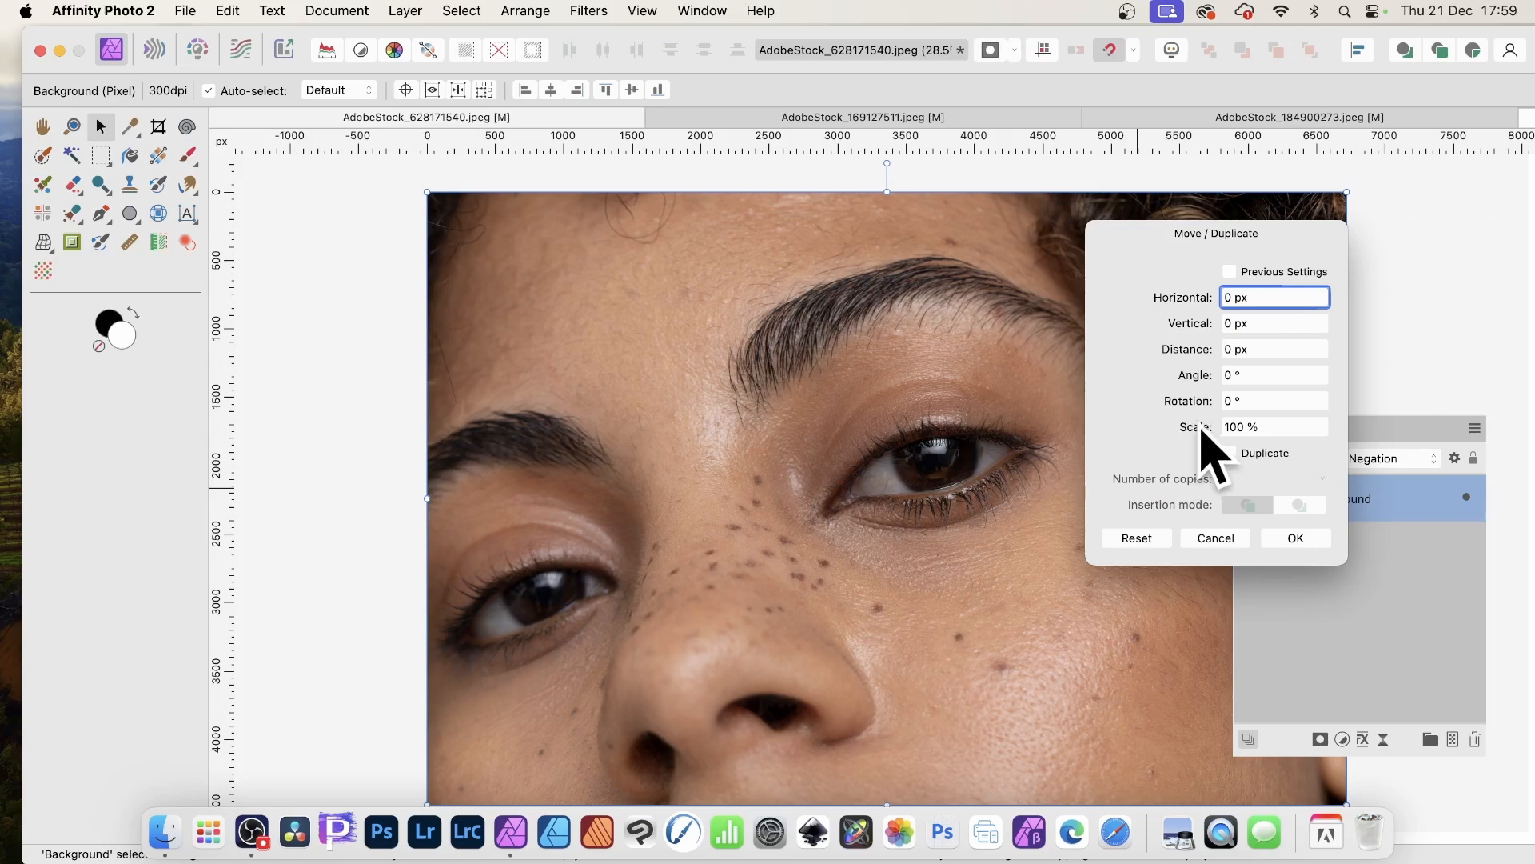
{"action": "left_click_drag", "start_coordinate": [1186, 427], "coordinate": [1189, 428]}
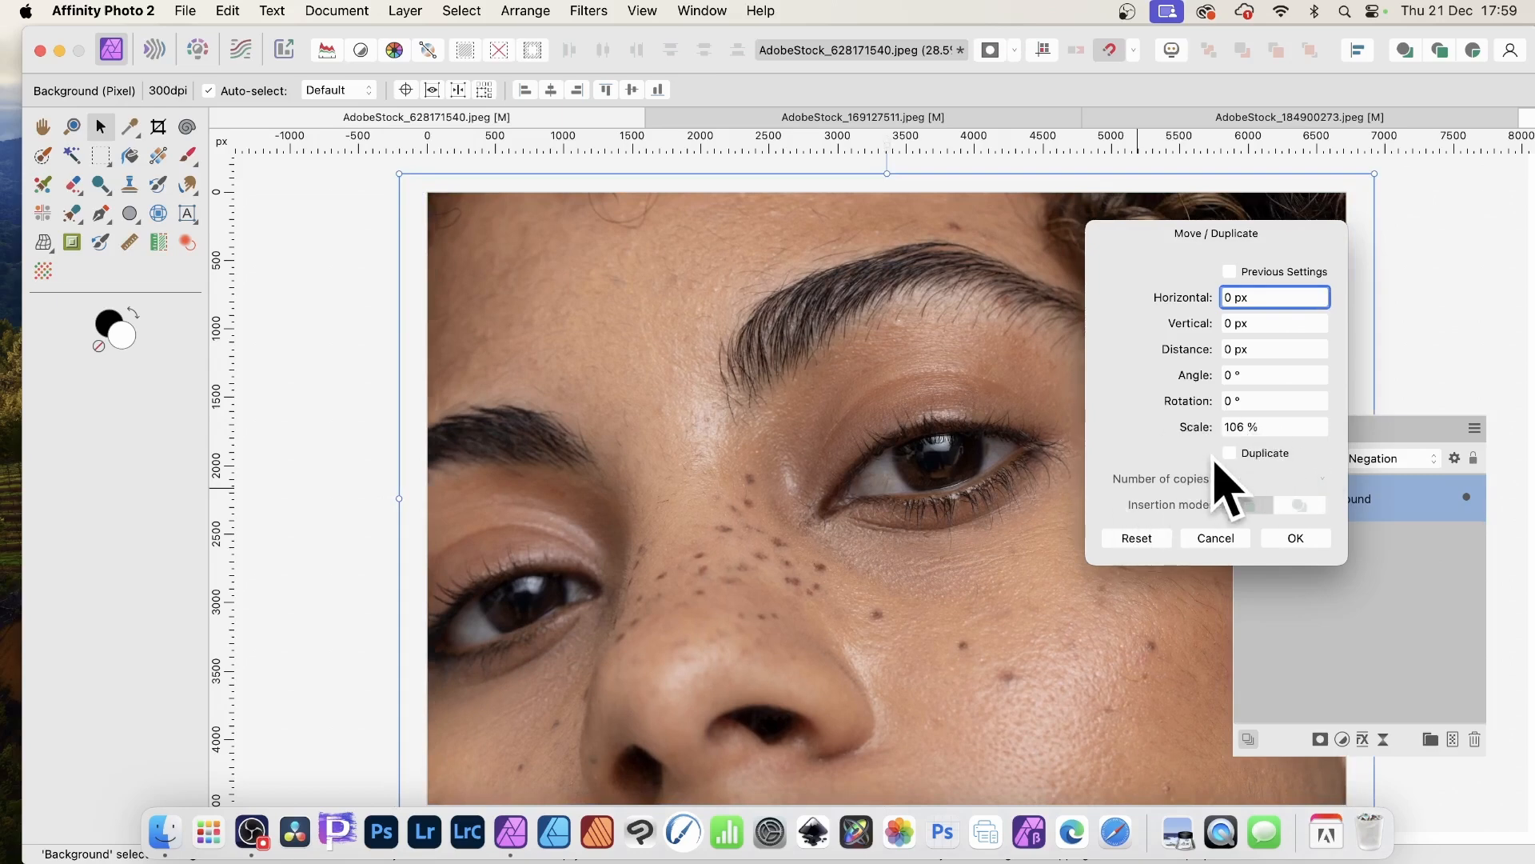
{"action": "left_click", "coordinate": [1235, 455]}
{"action": "left_click_drag", "start_coordinate": [1157, 482], "coordinate": [1163, 486]}
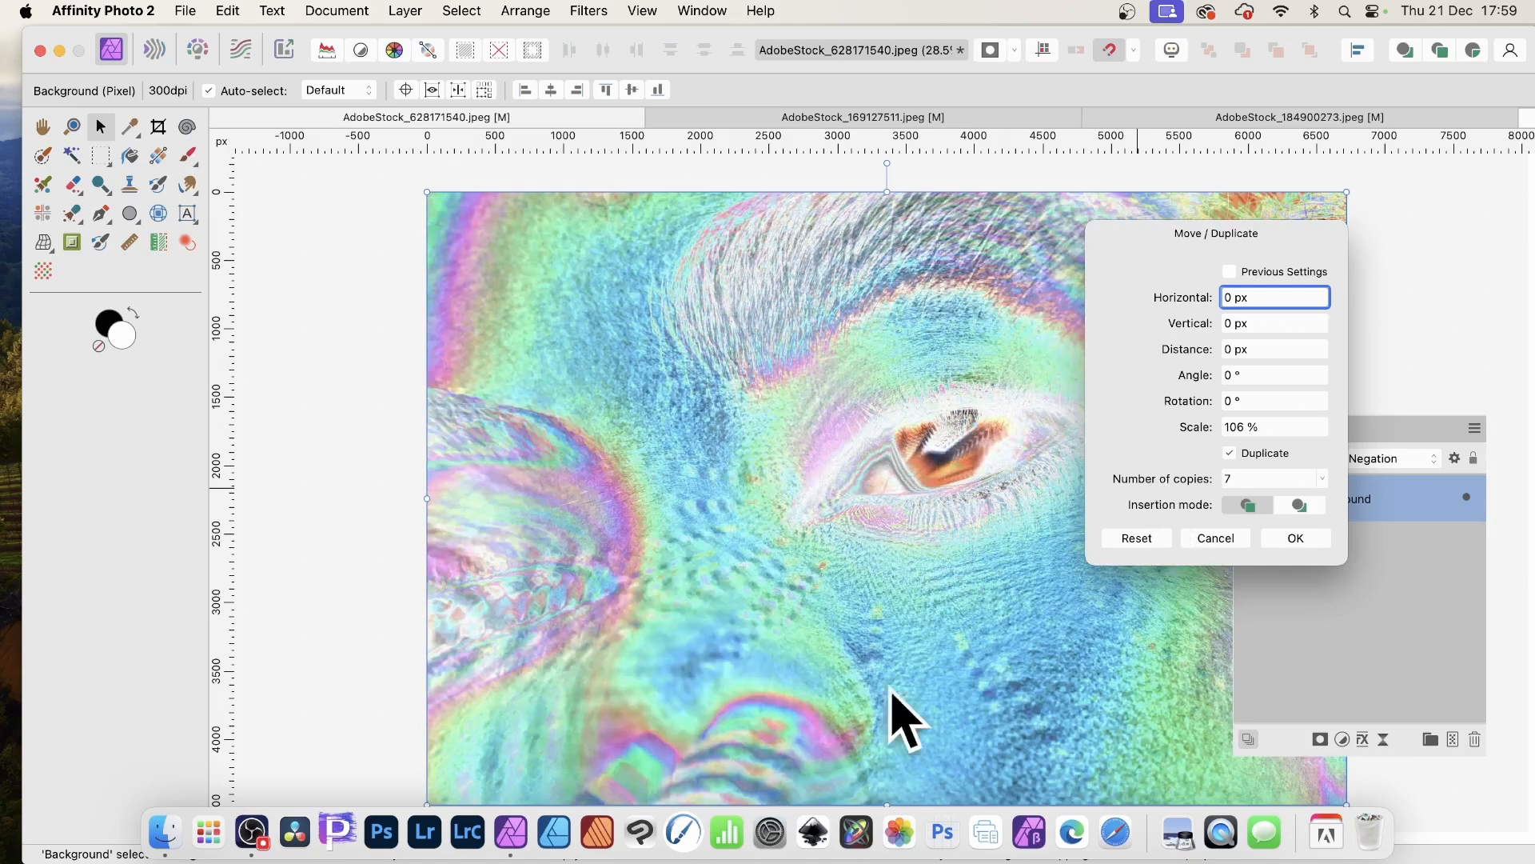
{"action": "key", "text": "Escape"}
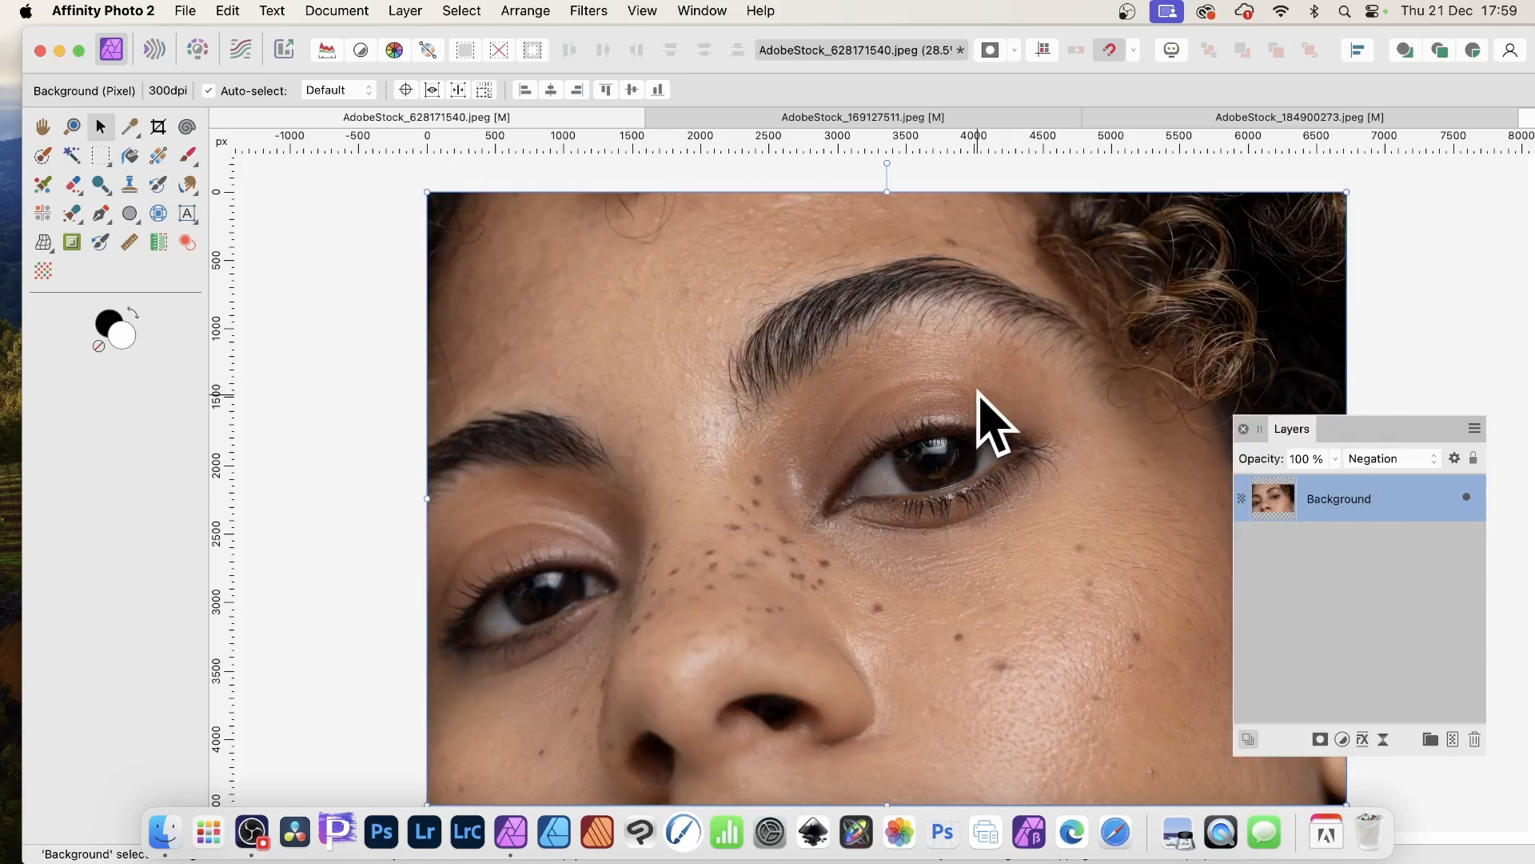
- Apply a Gaussian Blur with a 21.5 px radius to the close-up portrait layer
{"action": "left_click", "coordinate": [589, 11]}
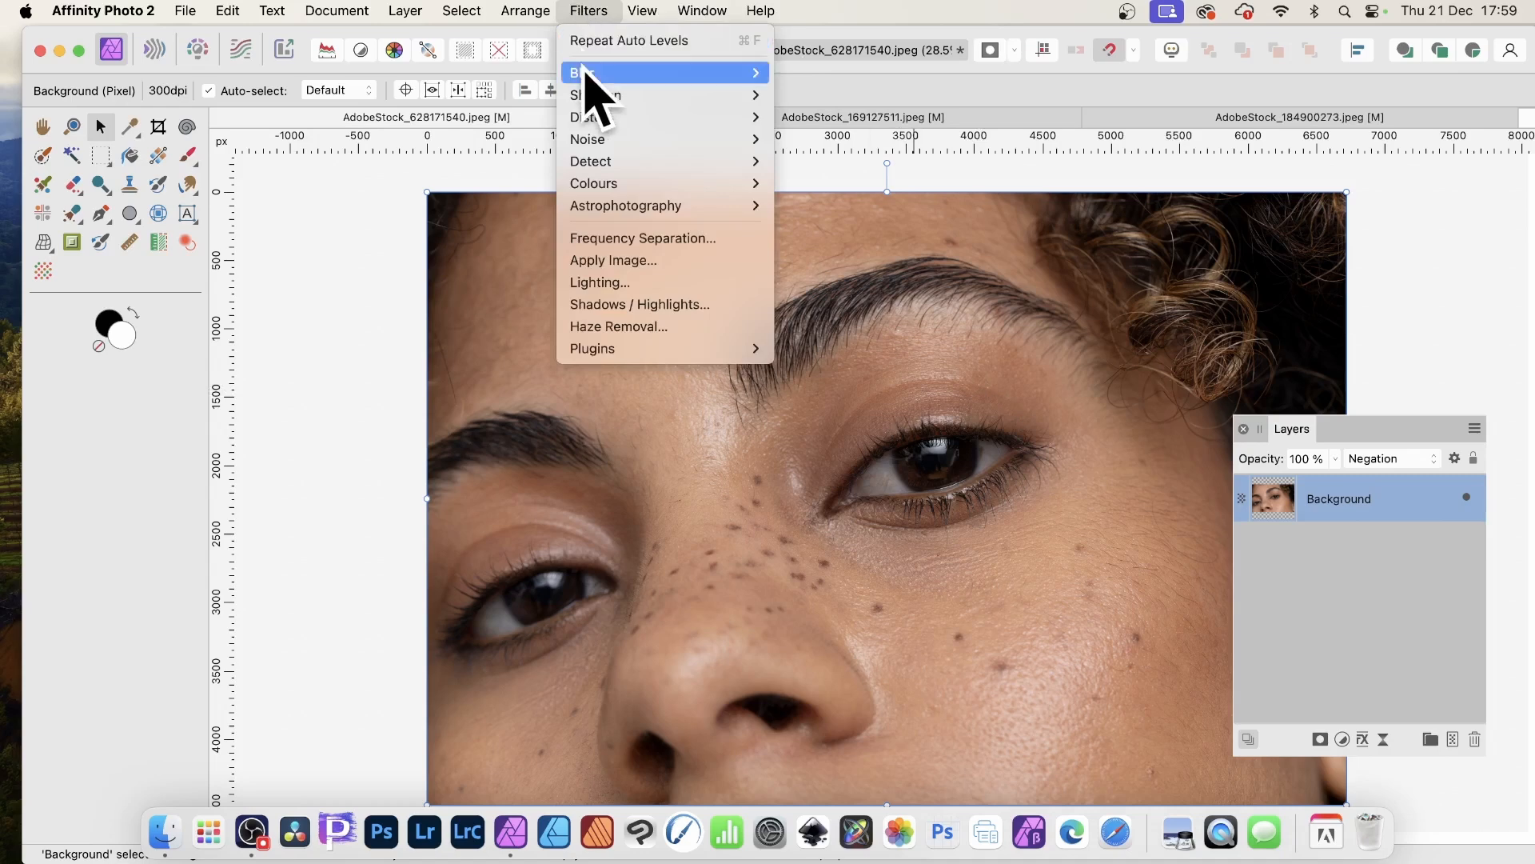
{"action": "mouse_move", "coordinate": [592, 74]}
{"action": "left_click", "coordinate": [898, 95]}
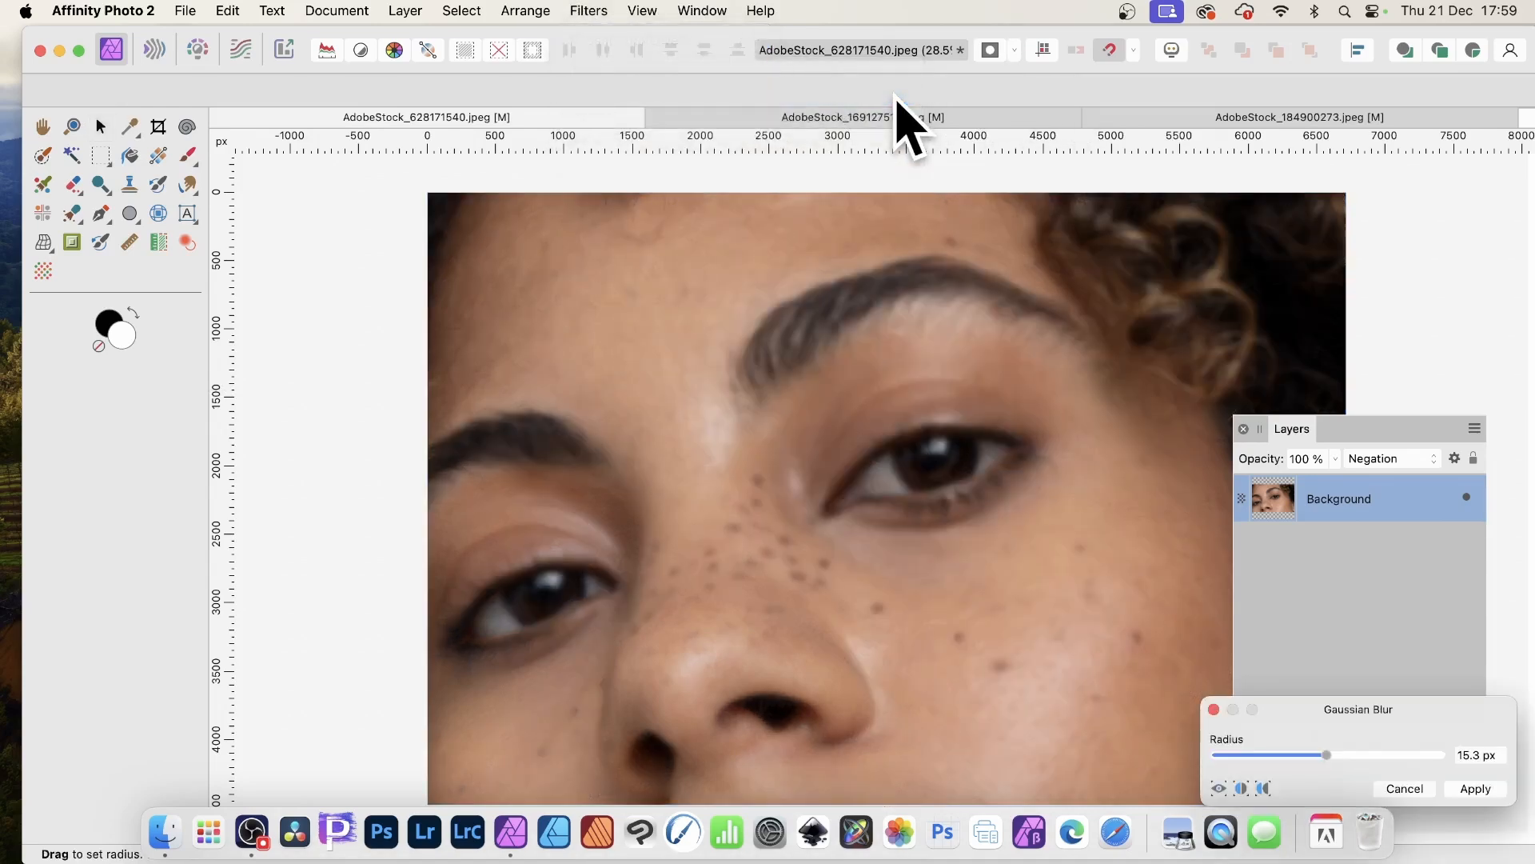
{"action": "left_click_drag", "start_coordinate": [1312, 681], "coordinate": [1126, 499]}
{"action": "left_click_drag", "start_coordinate": [1158, 550], "coordinate": [1166, 558]}
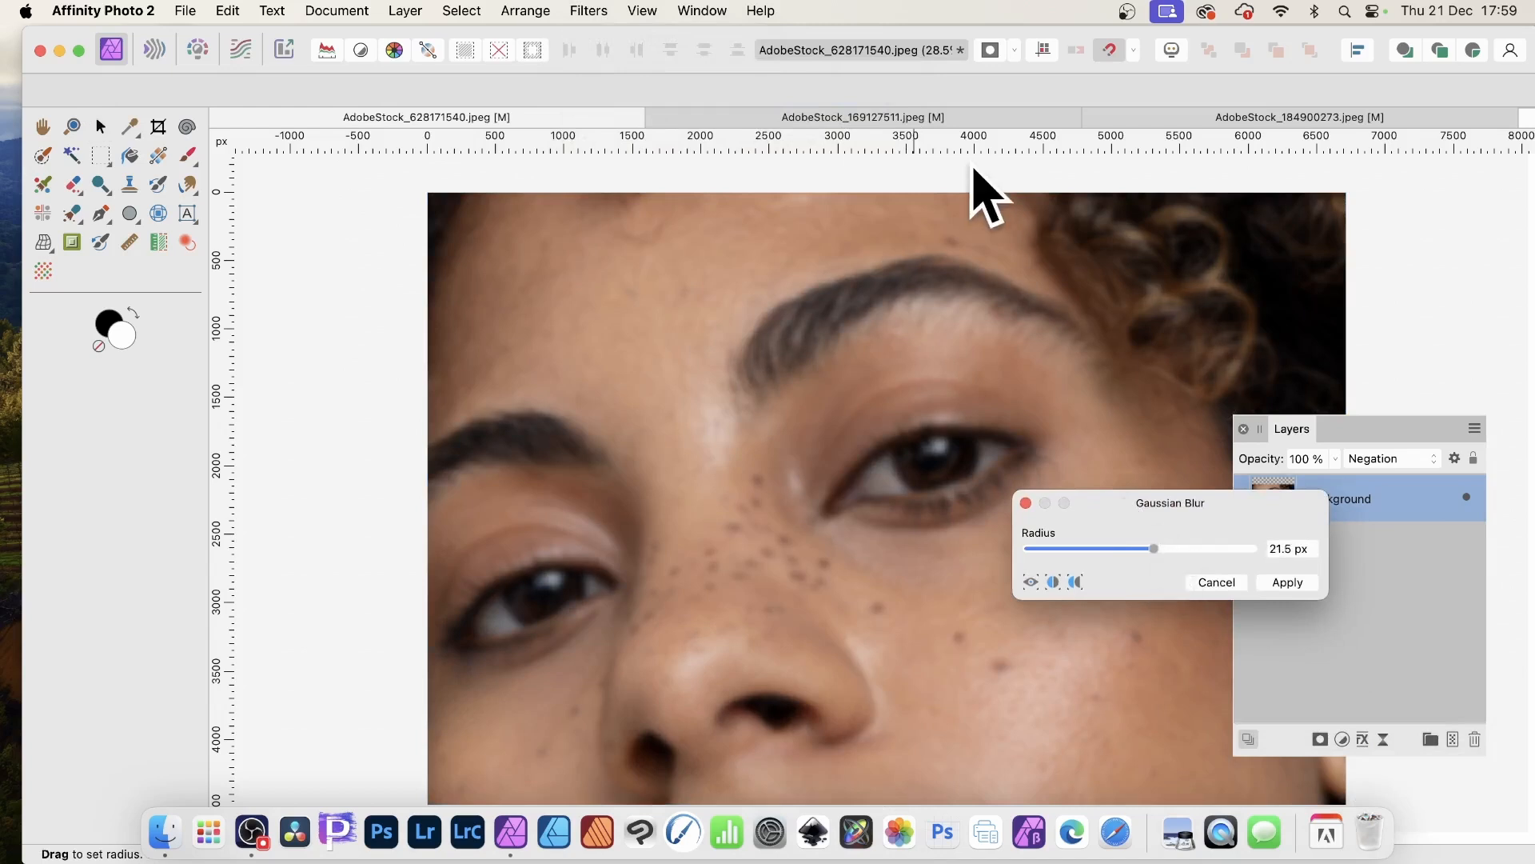
{"action": "left_click", "coordinate": [1287, 582]}
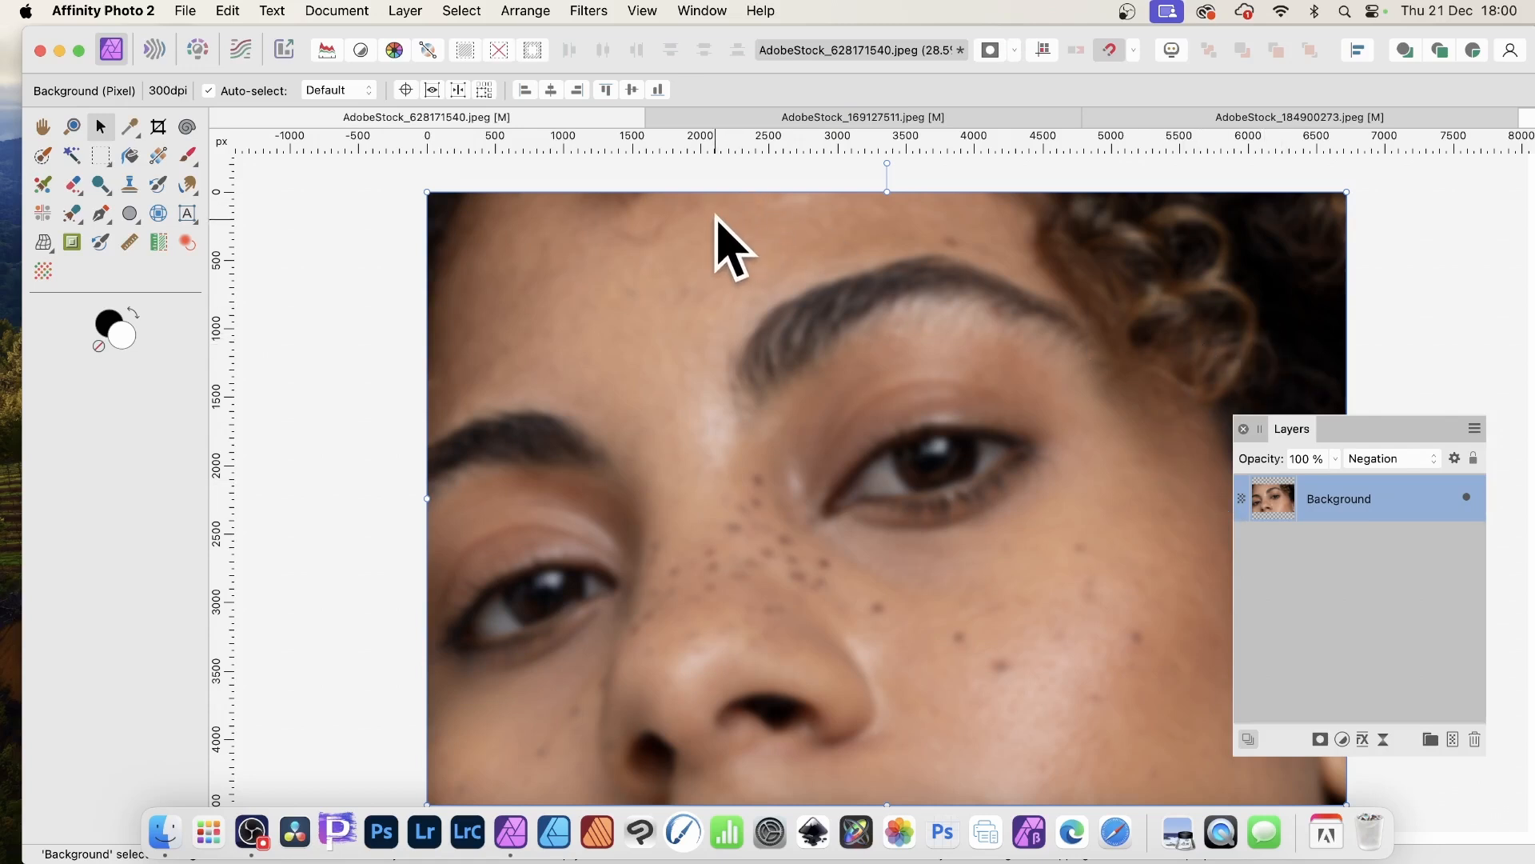
- Open Move / Duplicate and duplicate the layer 5 times at 107% scale with a 4° rotation
{"action": "key", "text": "Return"}
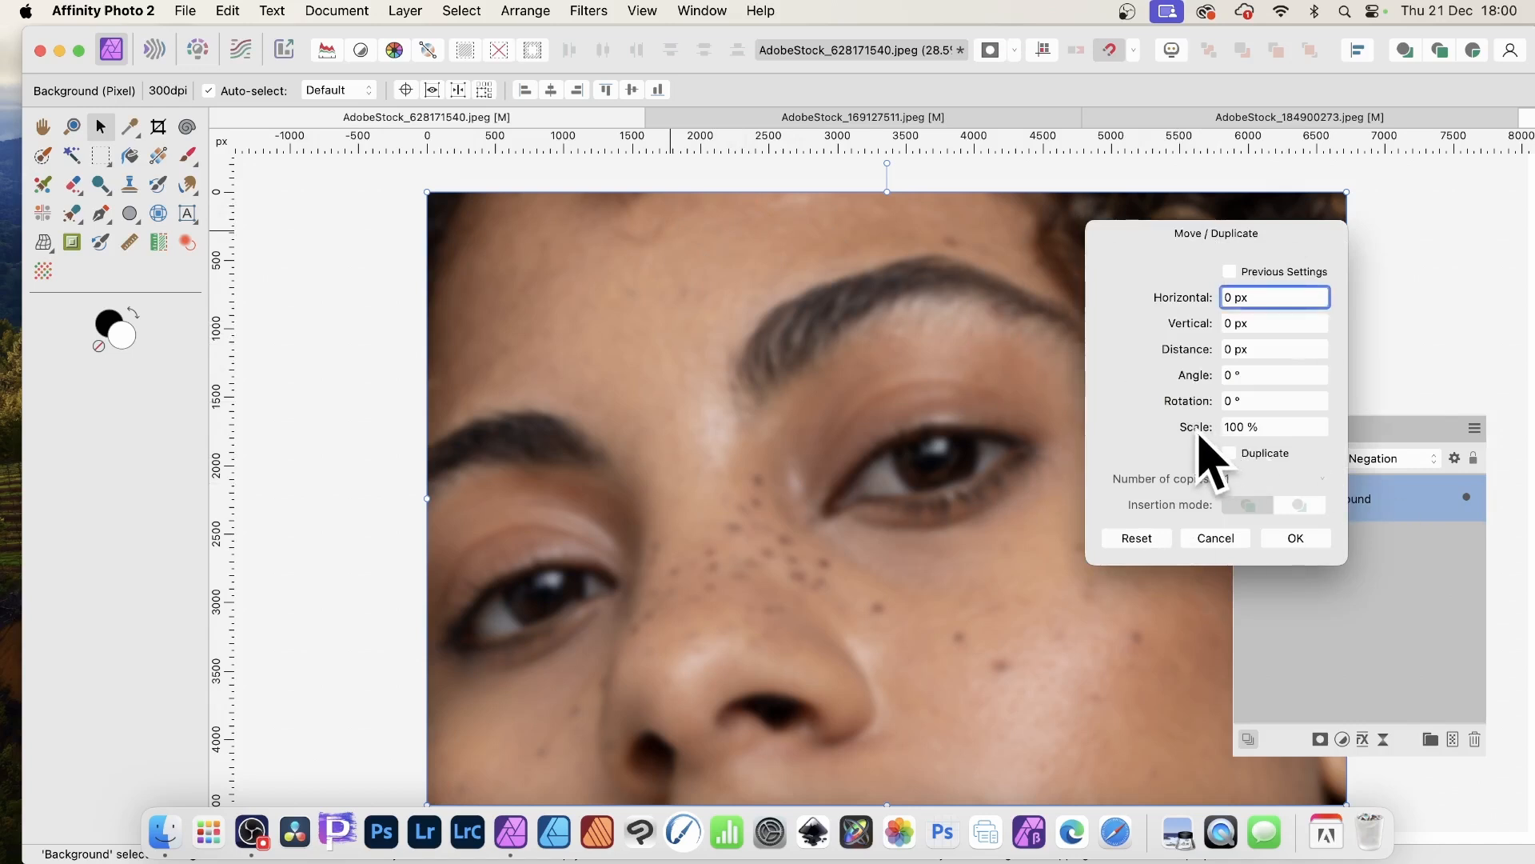
{"action": "scroll", "coordinate": [1206, 444], "scroll_direction": "up", "scroll_amount": 7}
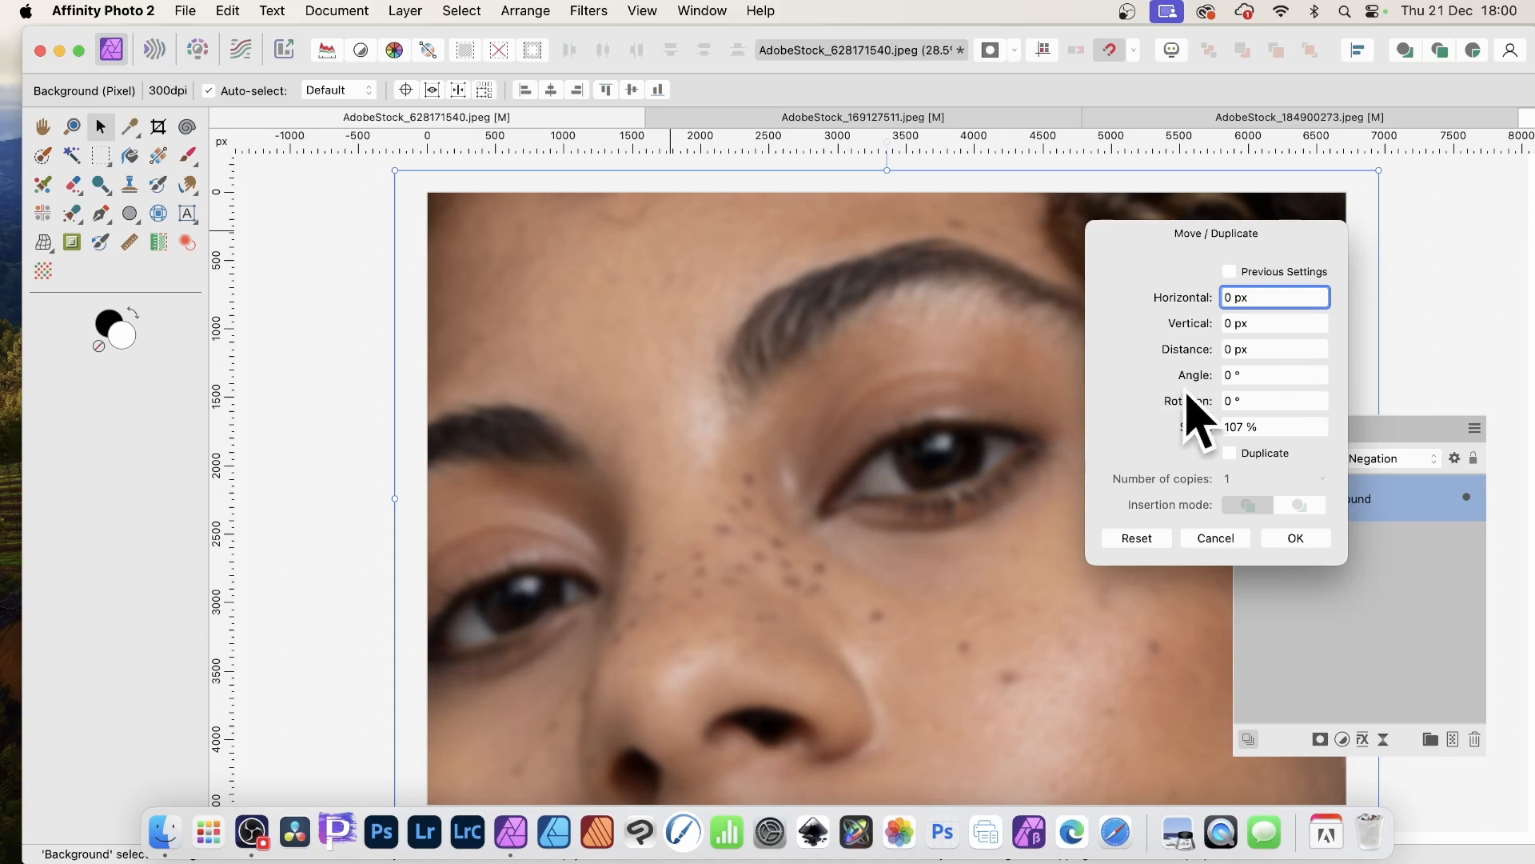
{"action": "scroll", "coordinate": [1188, 406], "scroll_direction": "up", "scroll_amount": 4}
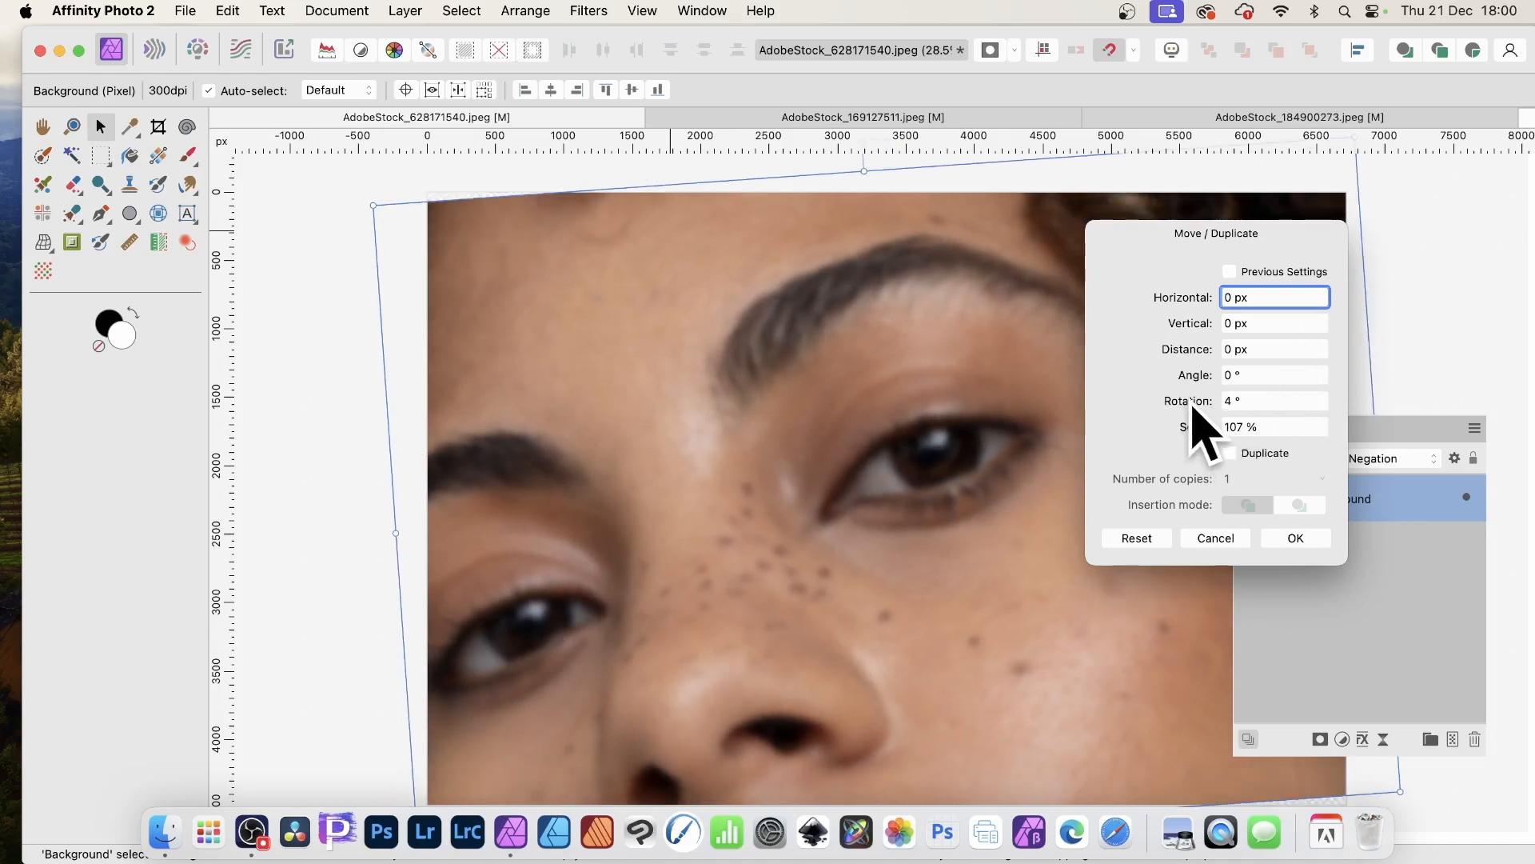
{"action": "left_click", "coordinate": [1228, 452]}
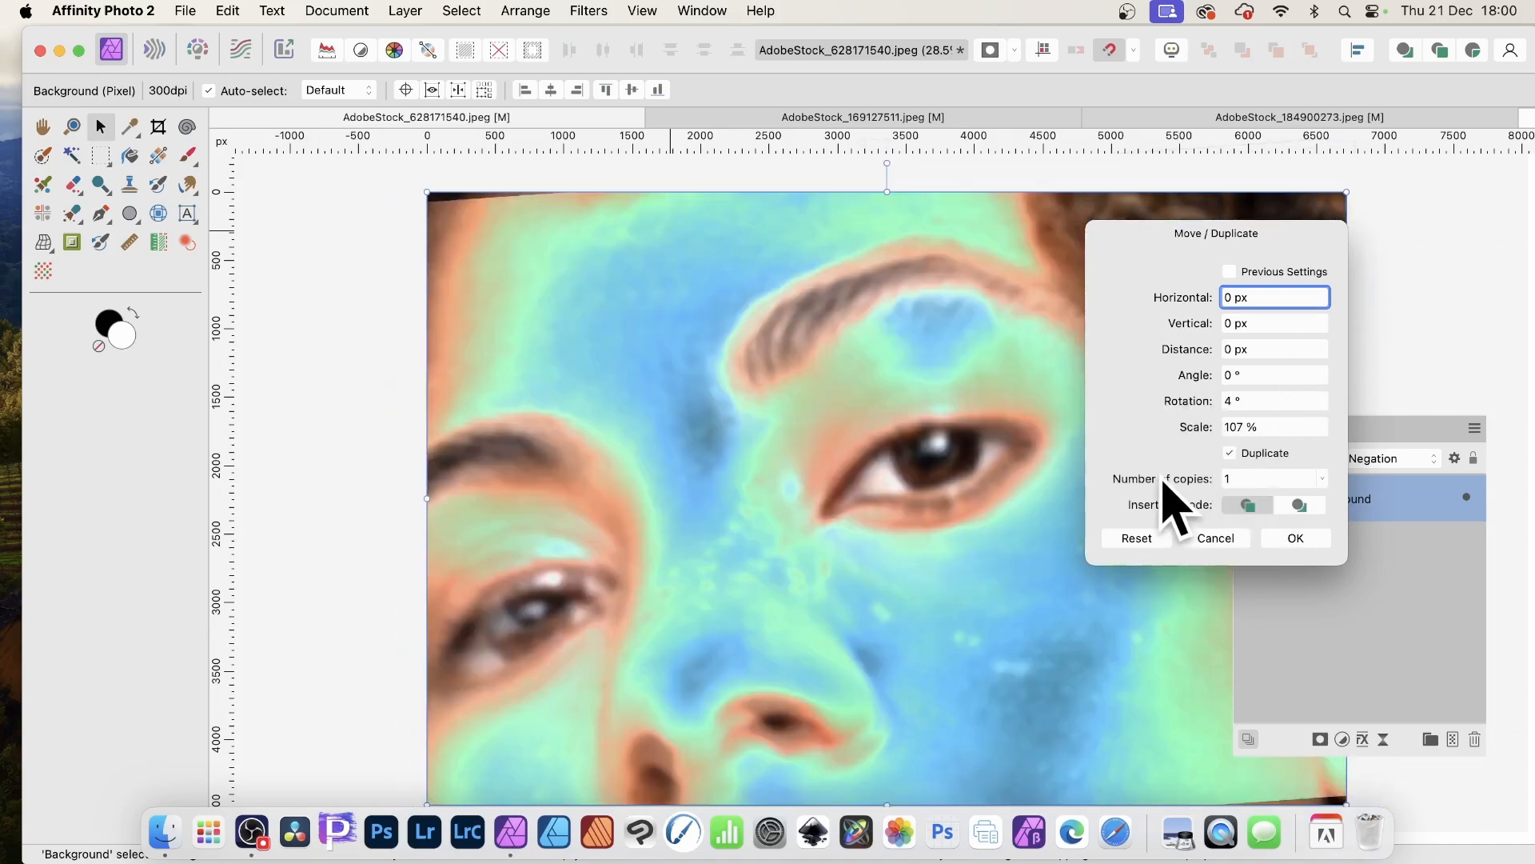
{"action": "scroll", "coordinate": [1164, 480], "scroll_direction": "up", "scroll_amount": 3}
{"action": "scroll", "coordinate": [1167, 498], "scroll_direction": "up", "scroll_amount": 1}
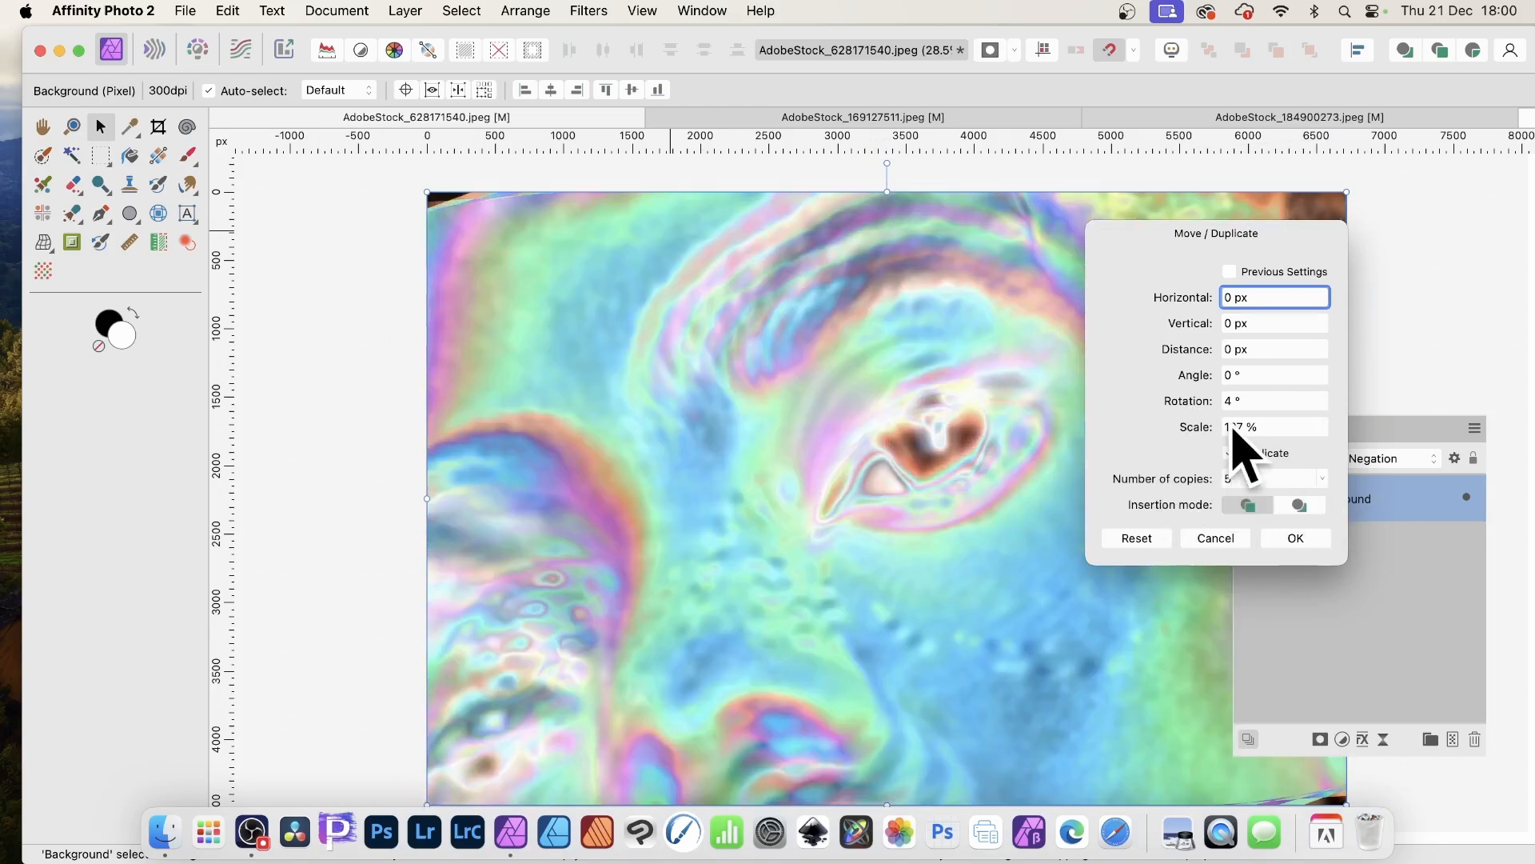
{"action": "left_click", "coordinate": [1387, 436]}
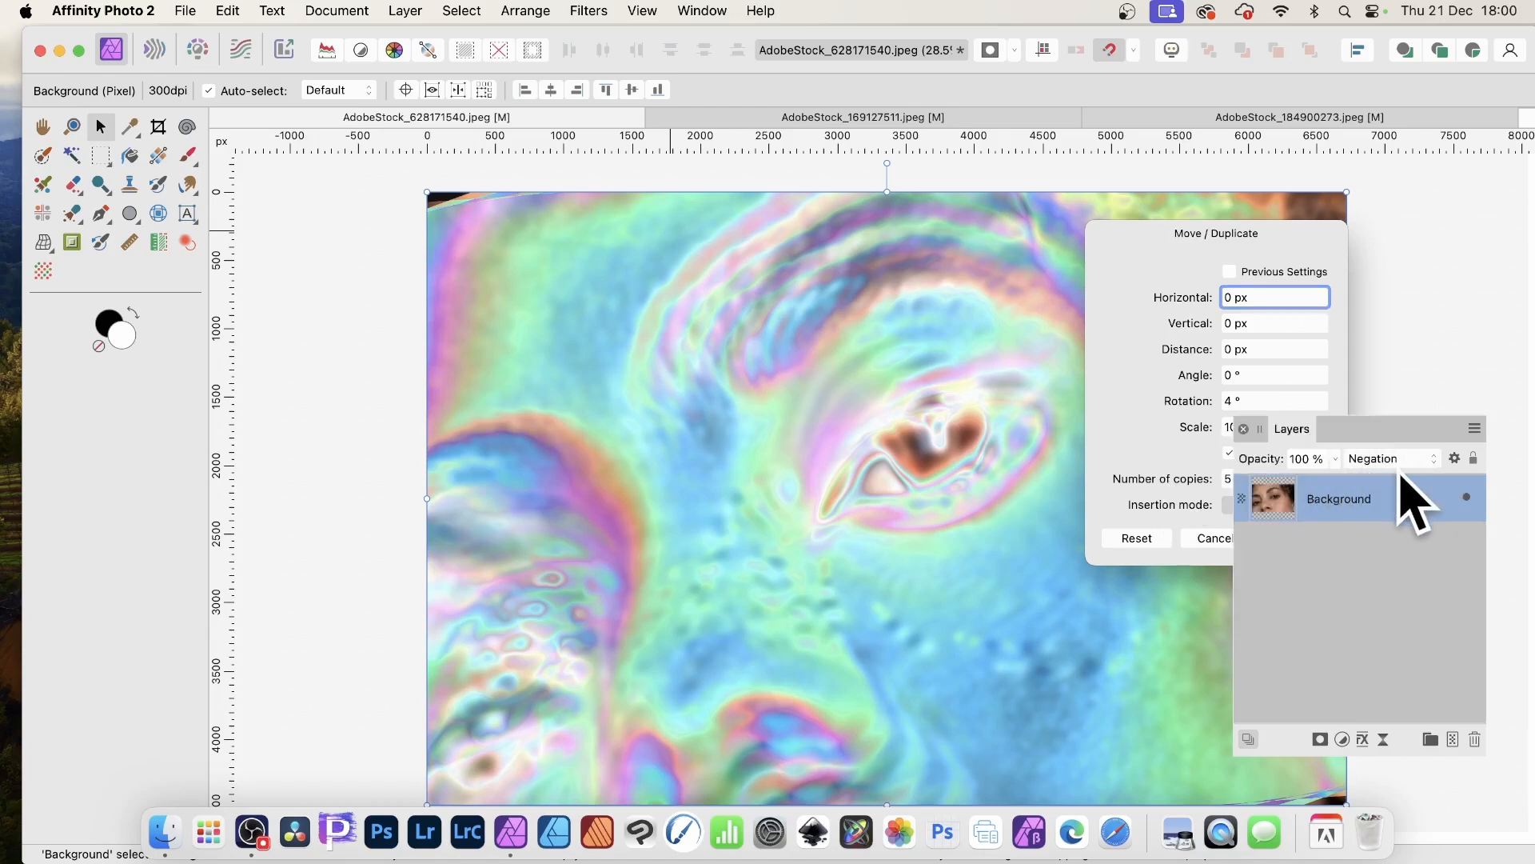
{"action": "left_click", "coordinate": [1175, 275]}
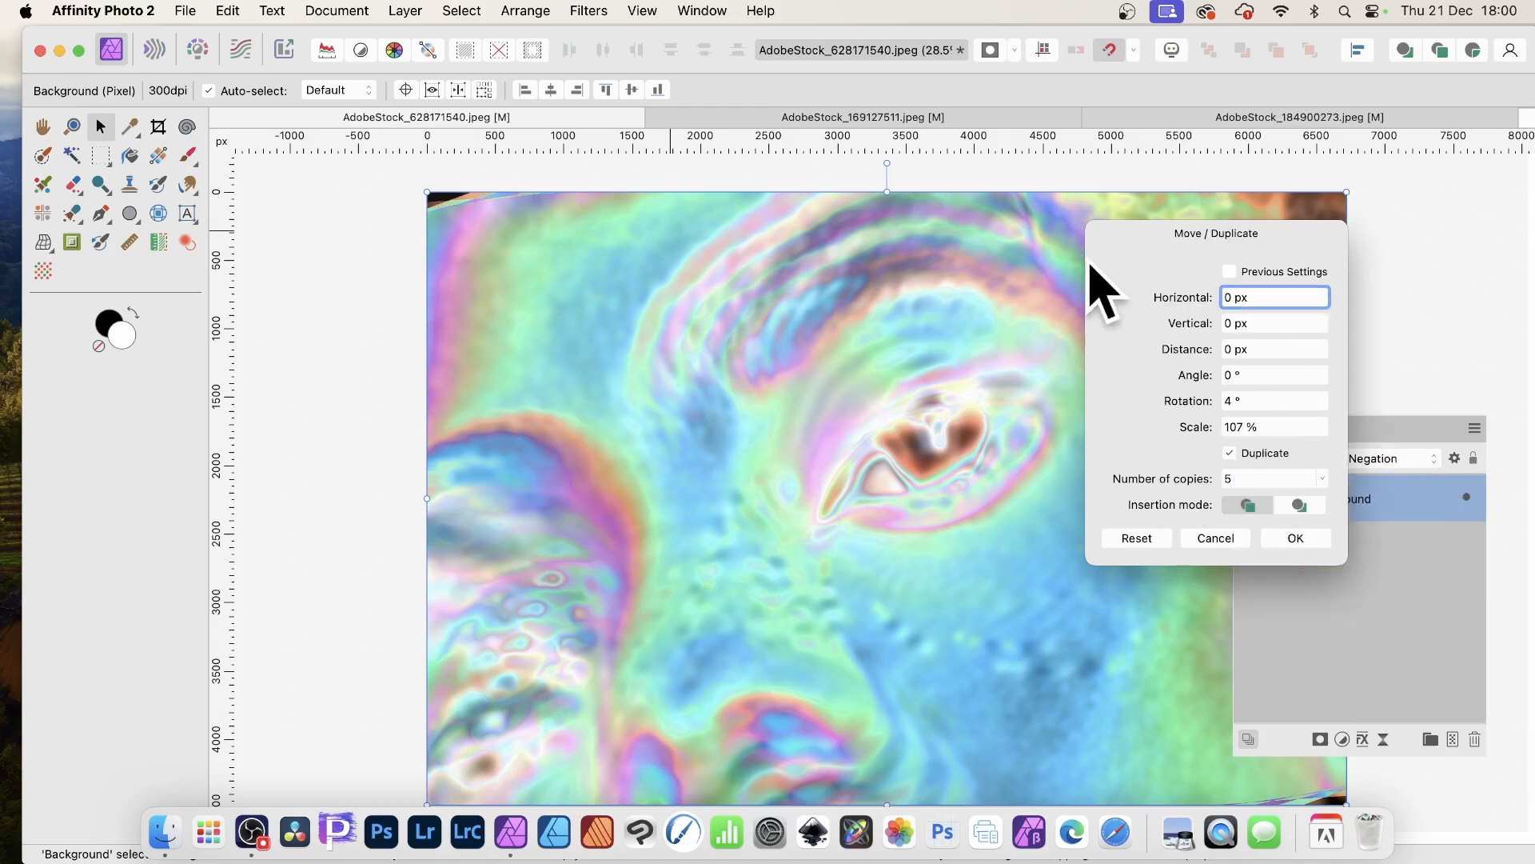
{"action": "left_click", "coordinate": [1295, 538]}
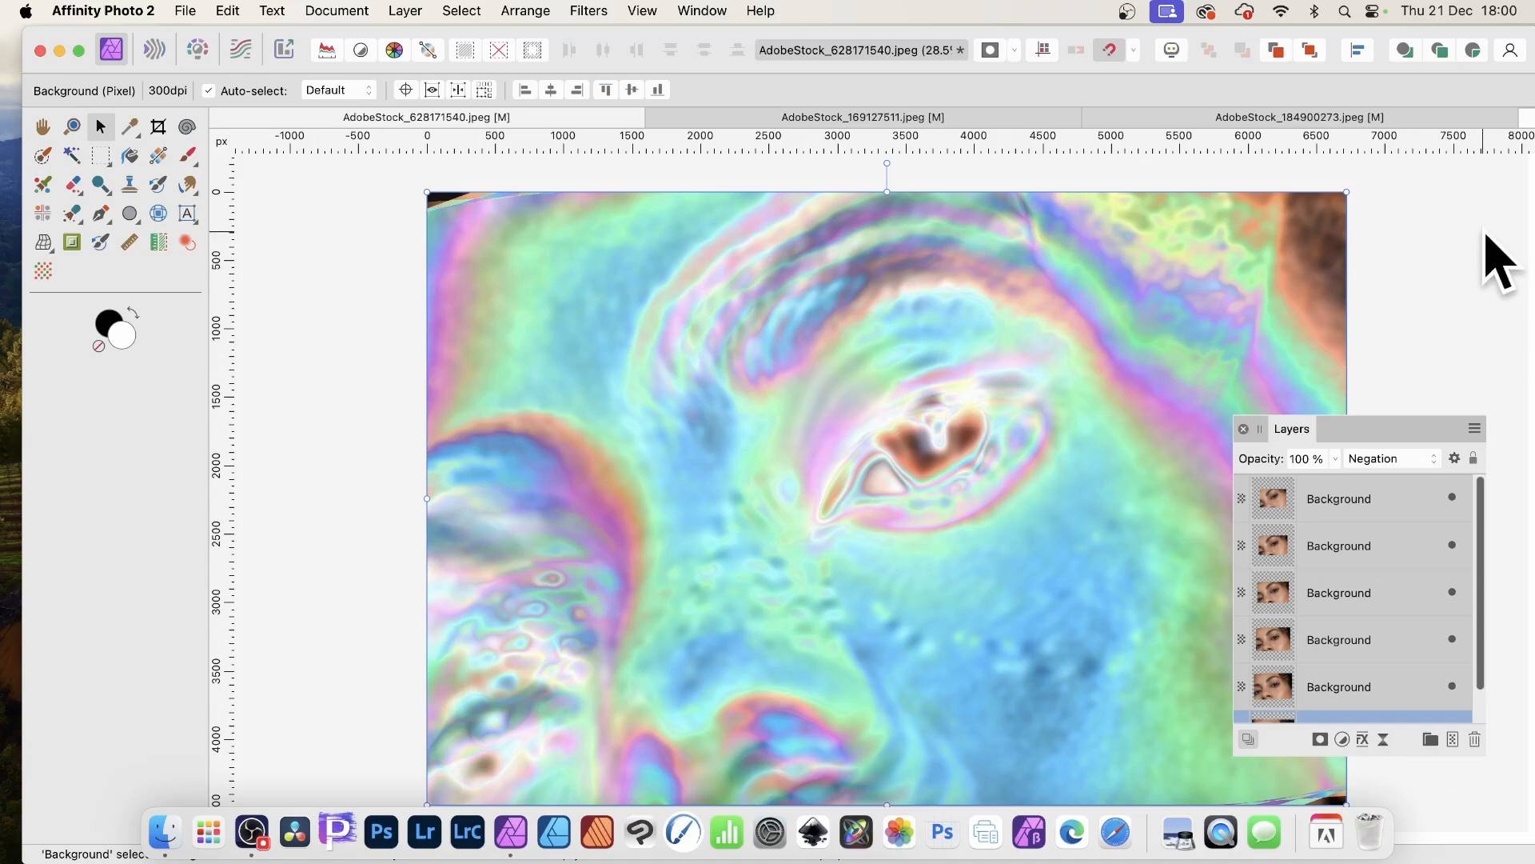
- Deselect everything and merge all visible layers into a new pixel layer
{"action": "left_click", "coordinate": [1486, 234]}
{"action": "scroll", "coordinate": [1432, 576], "scroll_direction": "up", "scroll_amount": 1}
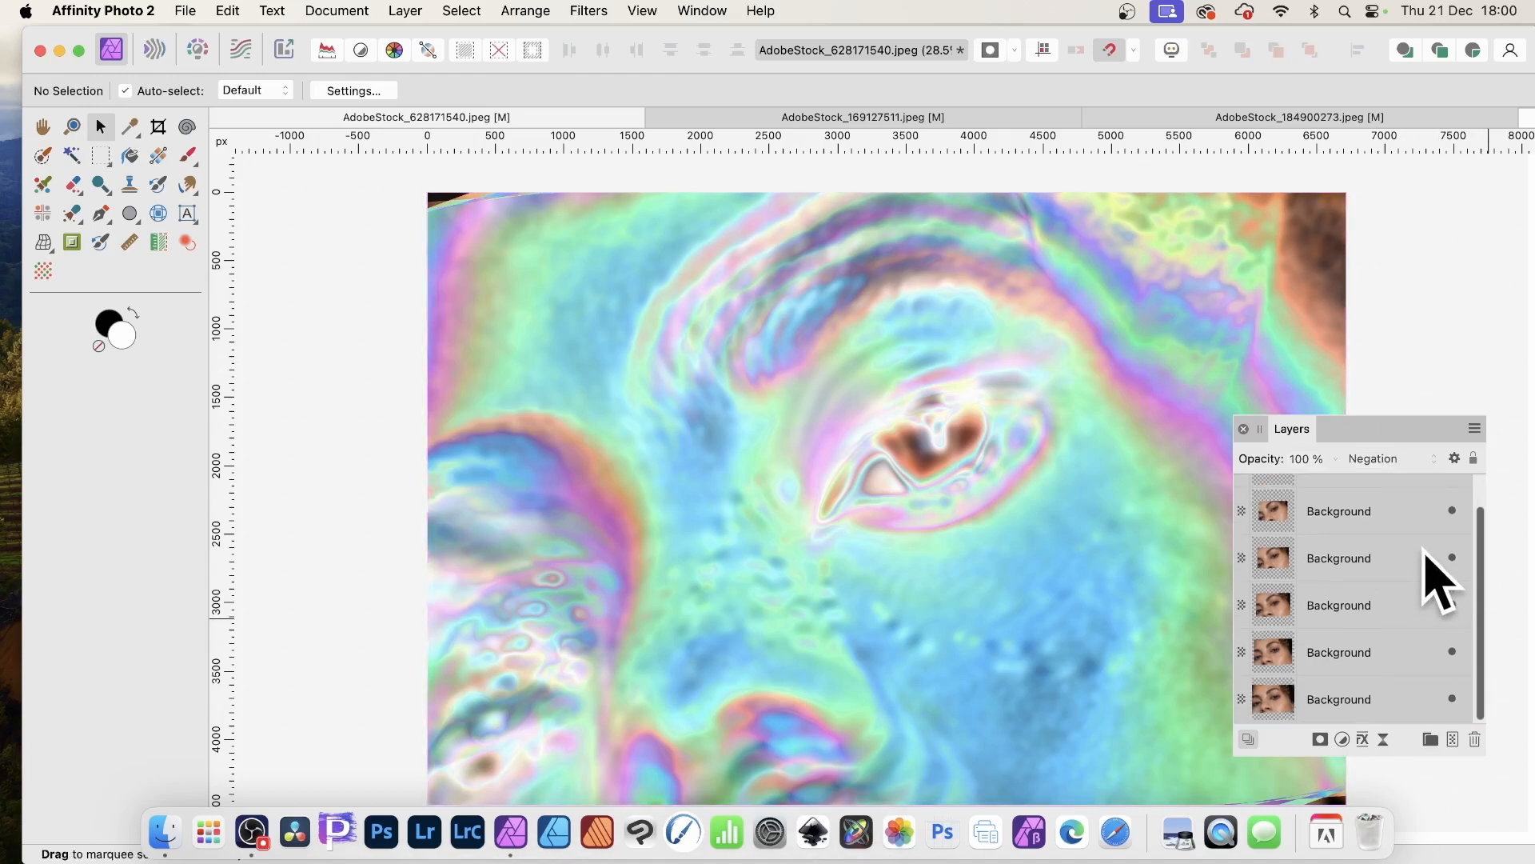
{"action": "left_click", "coordinate": [405, 11]}
{"action": "scroll", "coordinate": [404, 484], "scroll_direction": "down", "scroll_amount": 5}
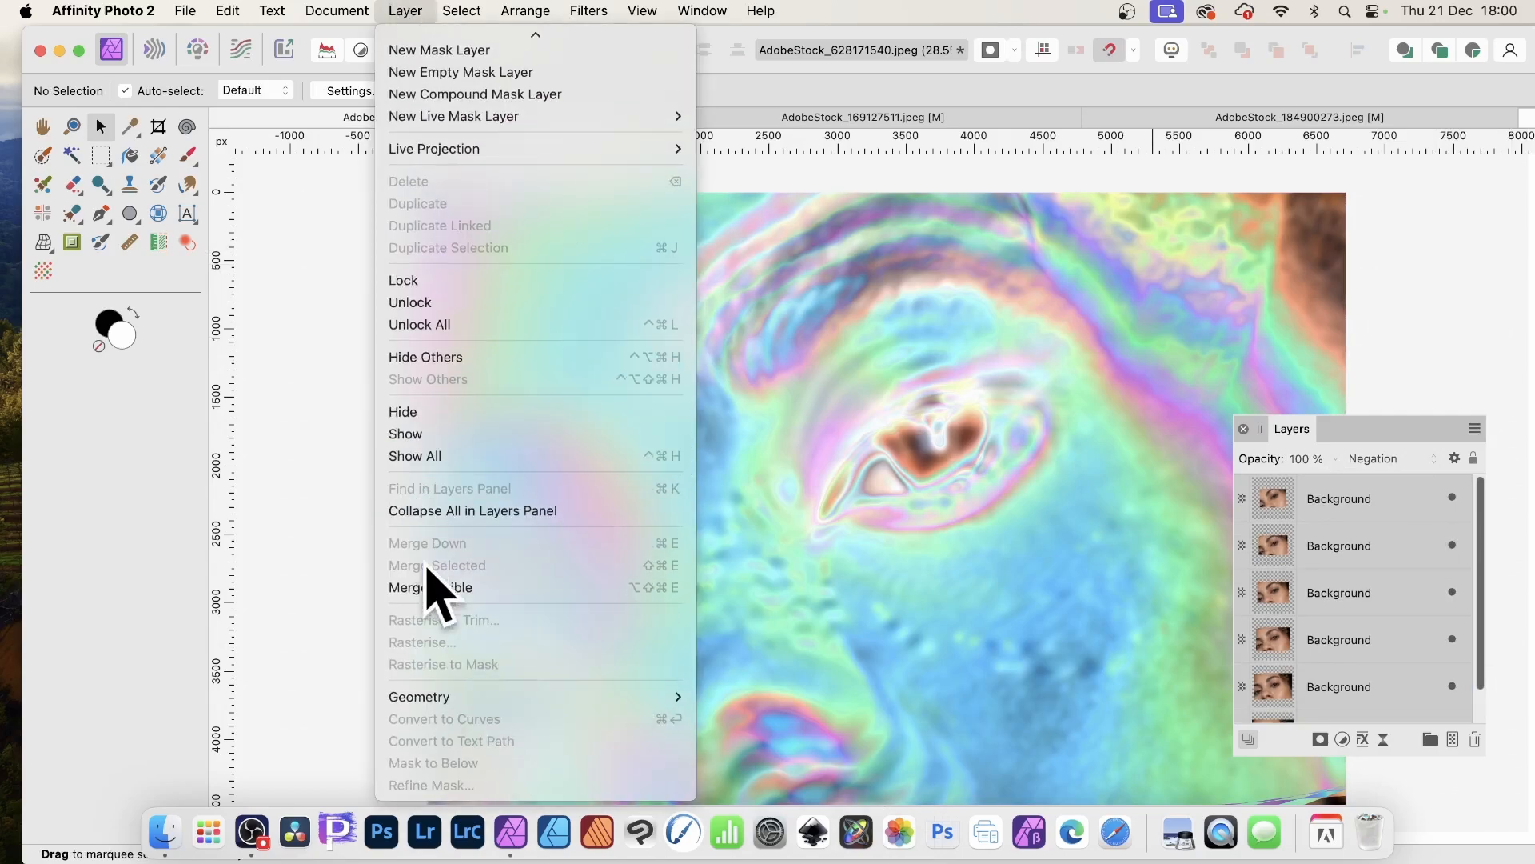
{"action": "left_click", "coordinate": [429, 587]}
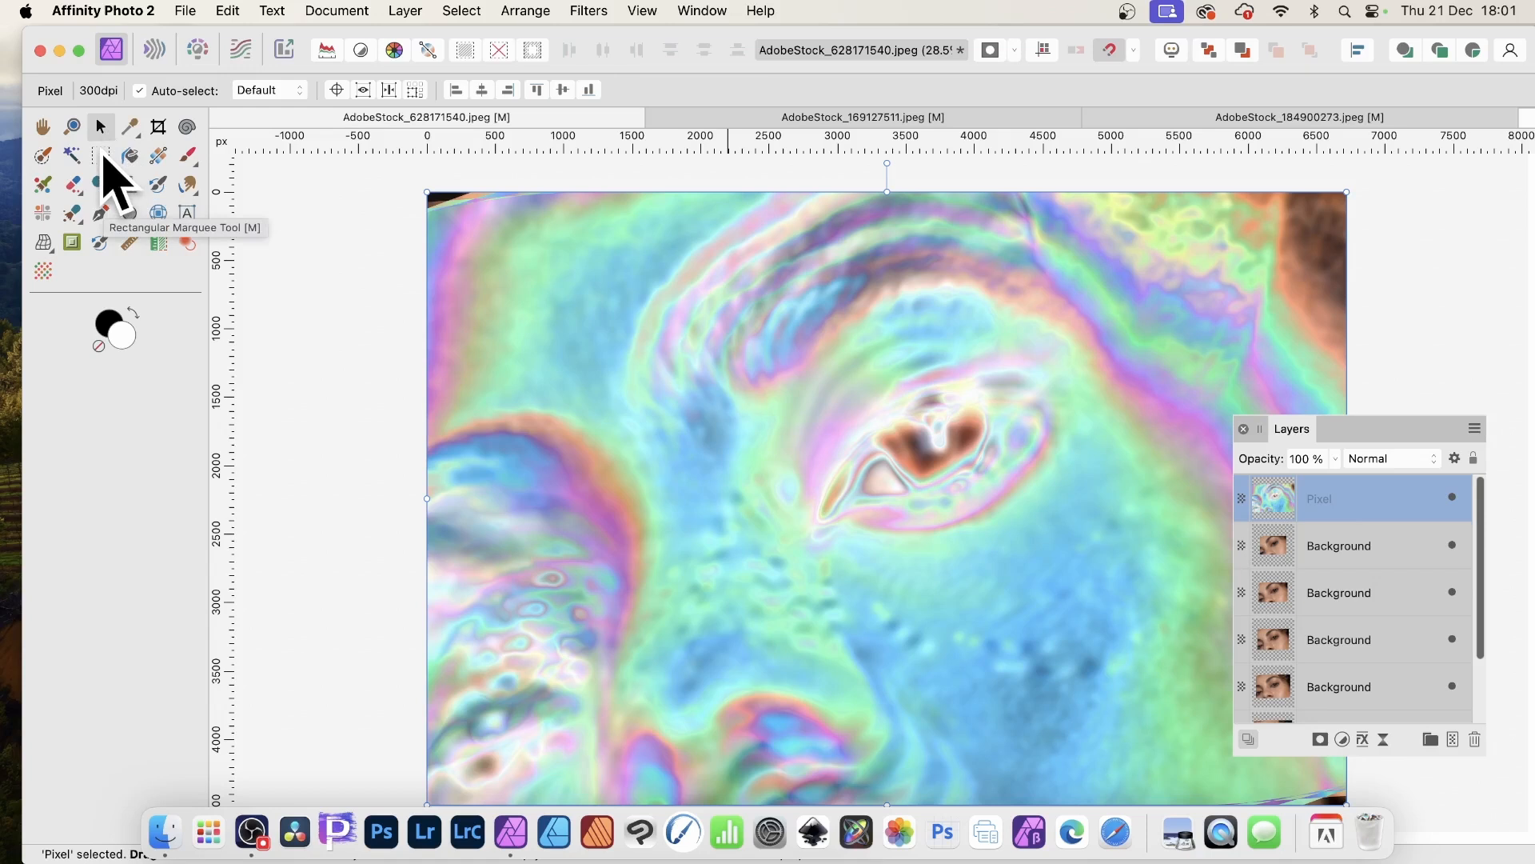
- Open Move / Duplicate for the merged layer, enabling Duplicate with 6 copies and 105% scale
{"action": "key", "text": "Return"}
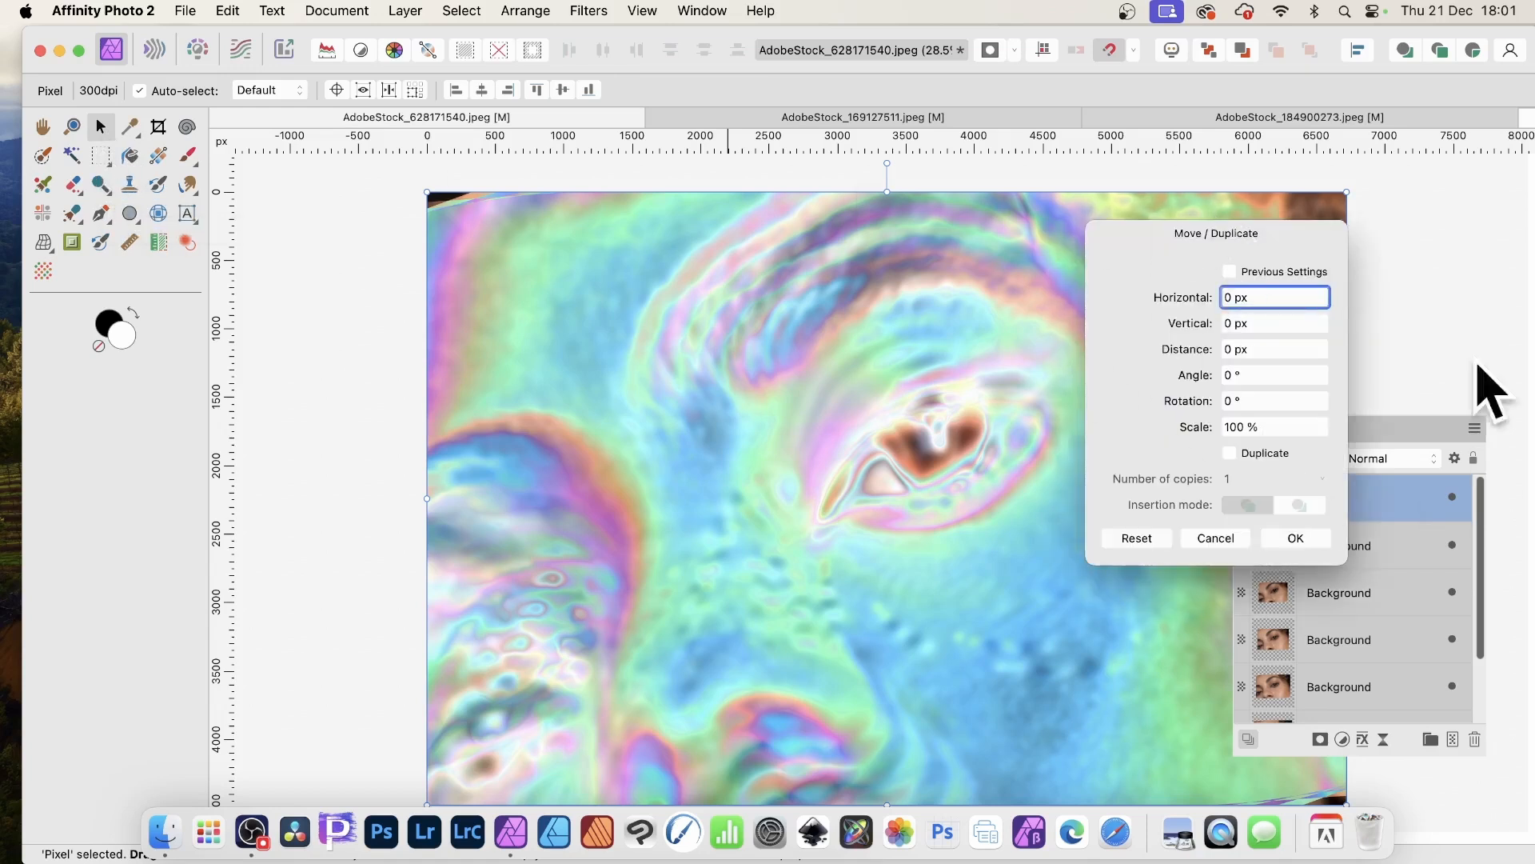
{"action": "left_click", "coordinate": [1231, 453]}
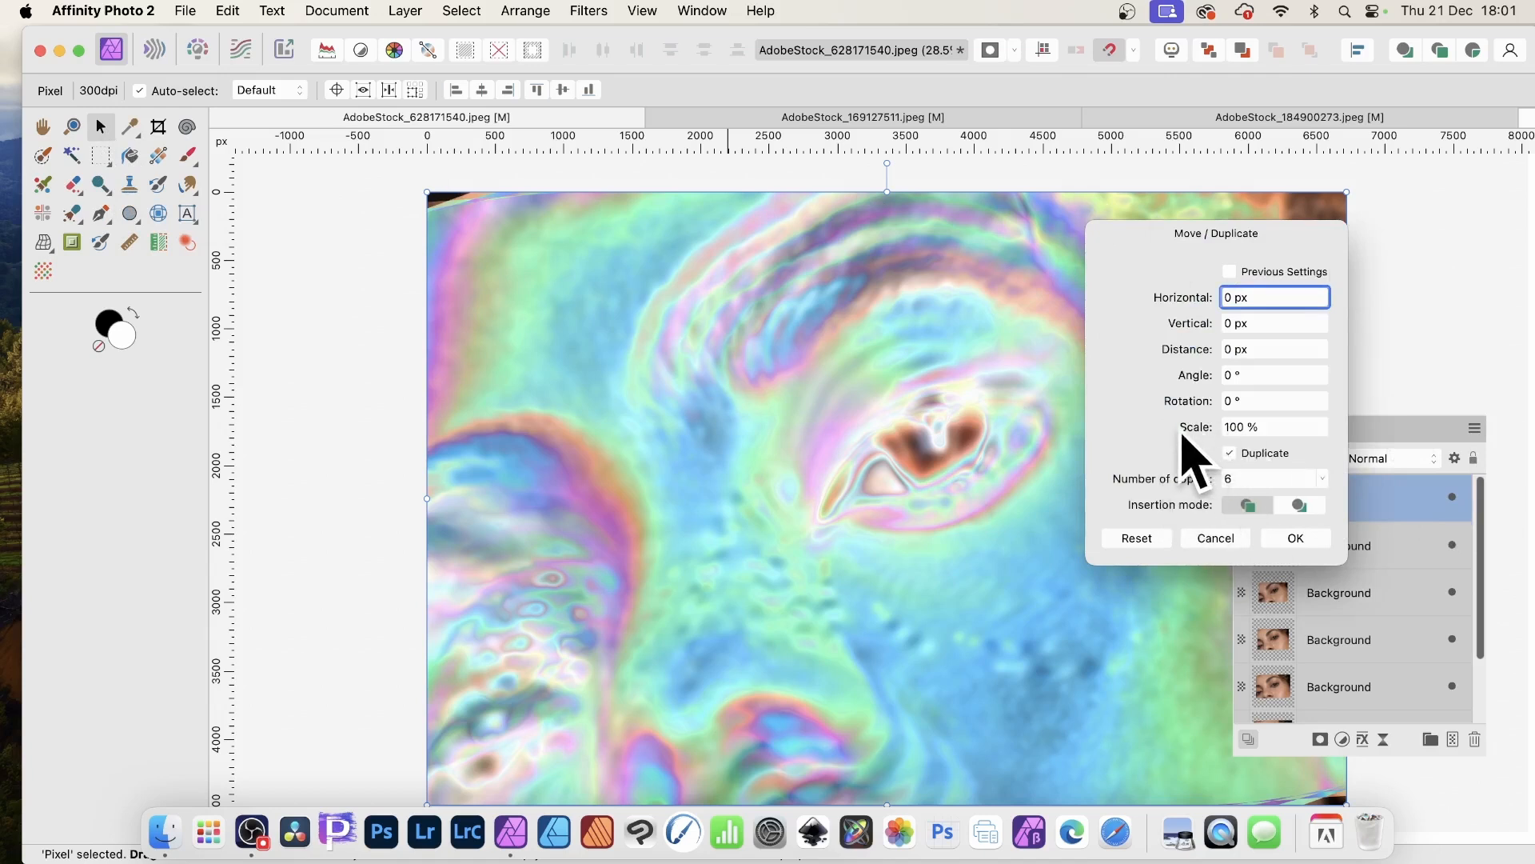
{"action": "left_click_drag", "start_coordinate": [1197, 450], "coordinate": [1195, 423]}
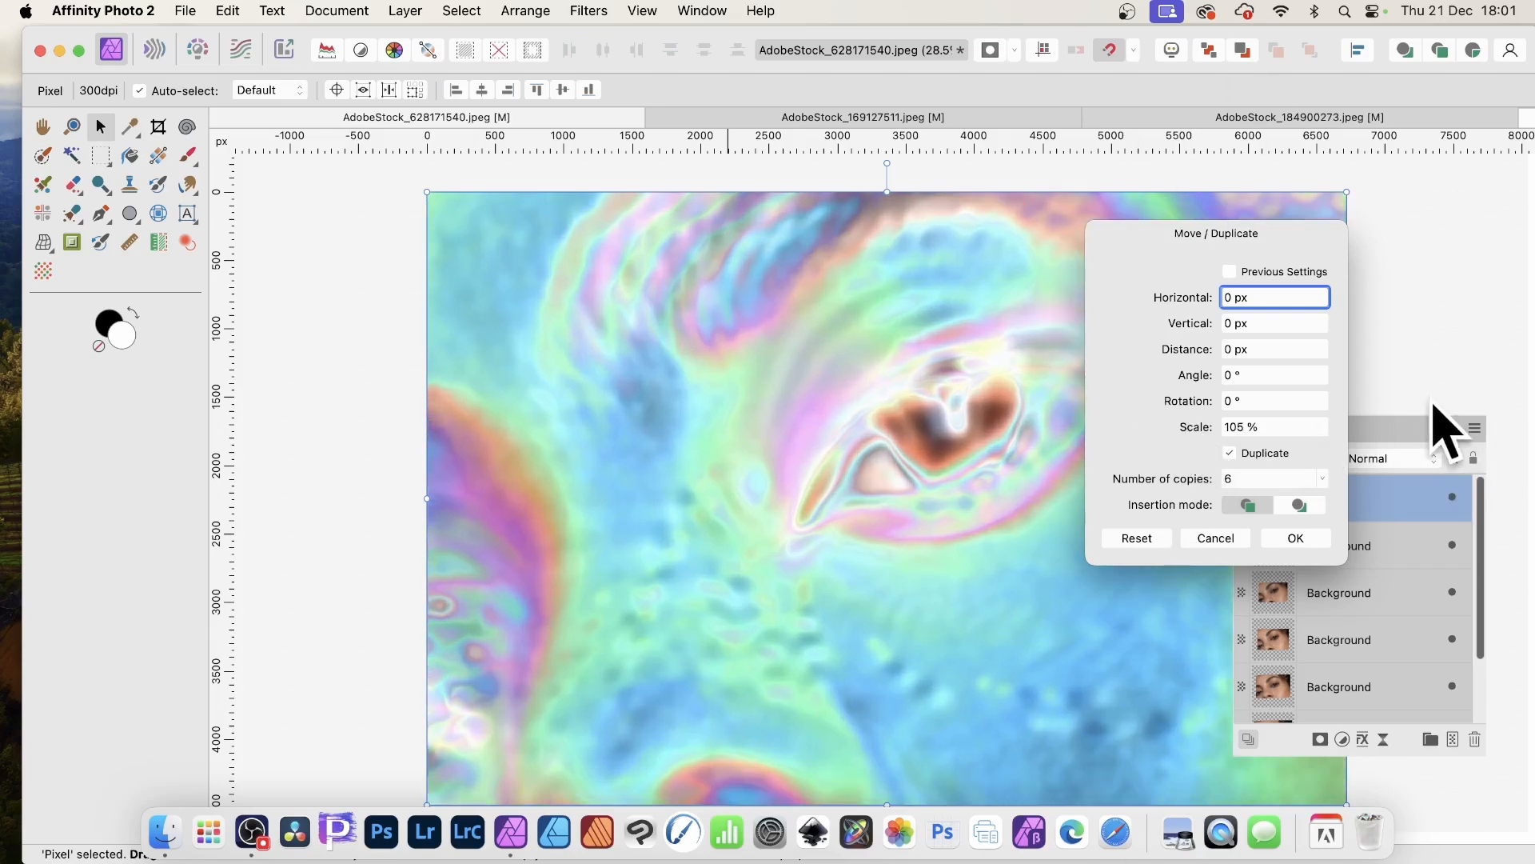
- Set the merged layer's blend mode to Negation and confirm the six scaled duplicates
{"action": "left_click", "coordinate": [1409, 459]}
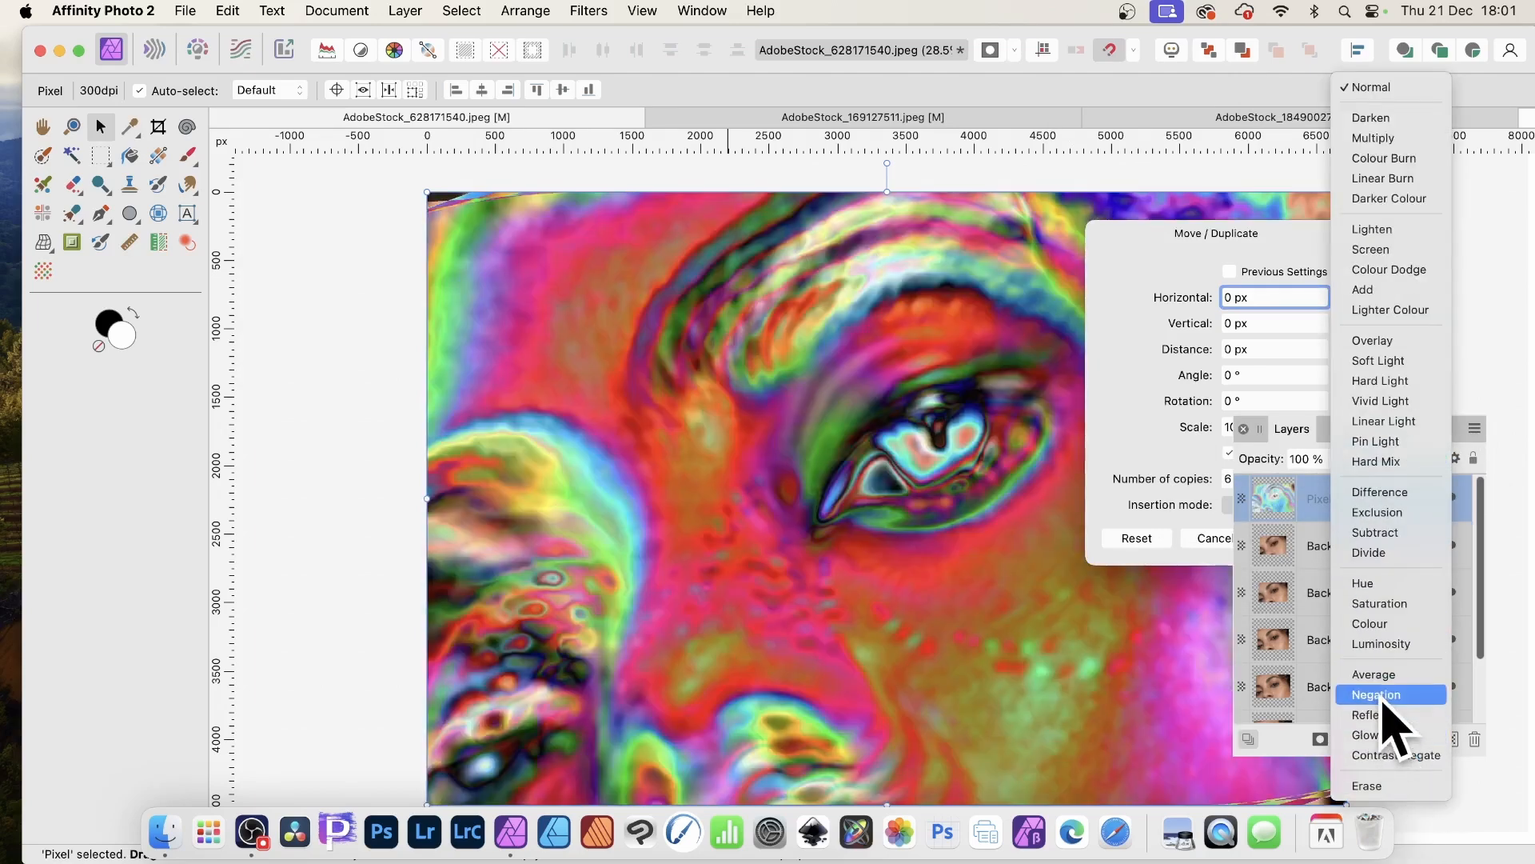
{"action": "left_click", "coordinate": [1377, 694]}
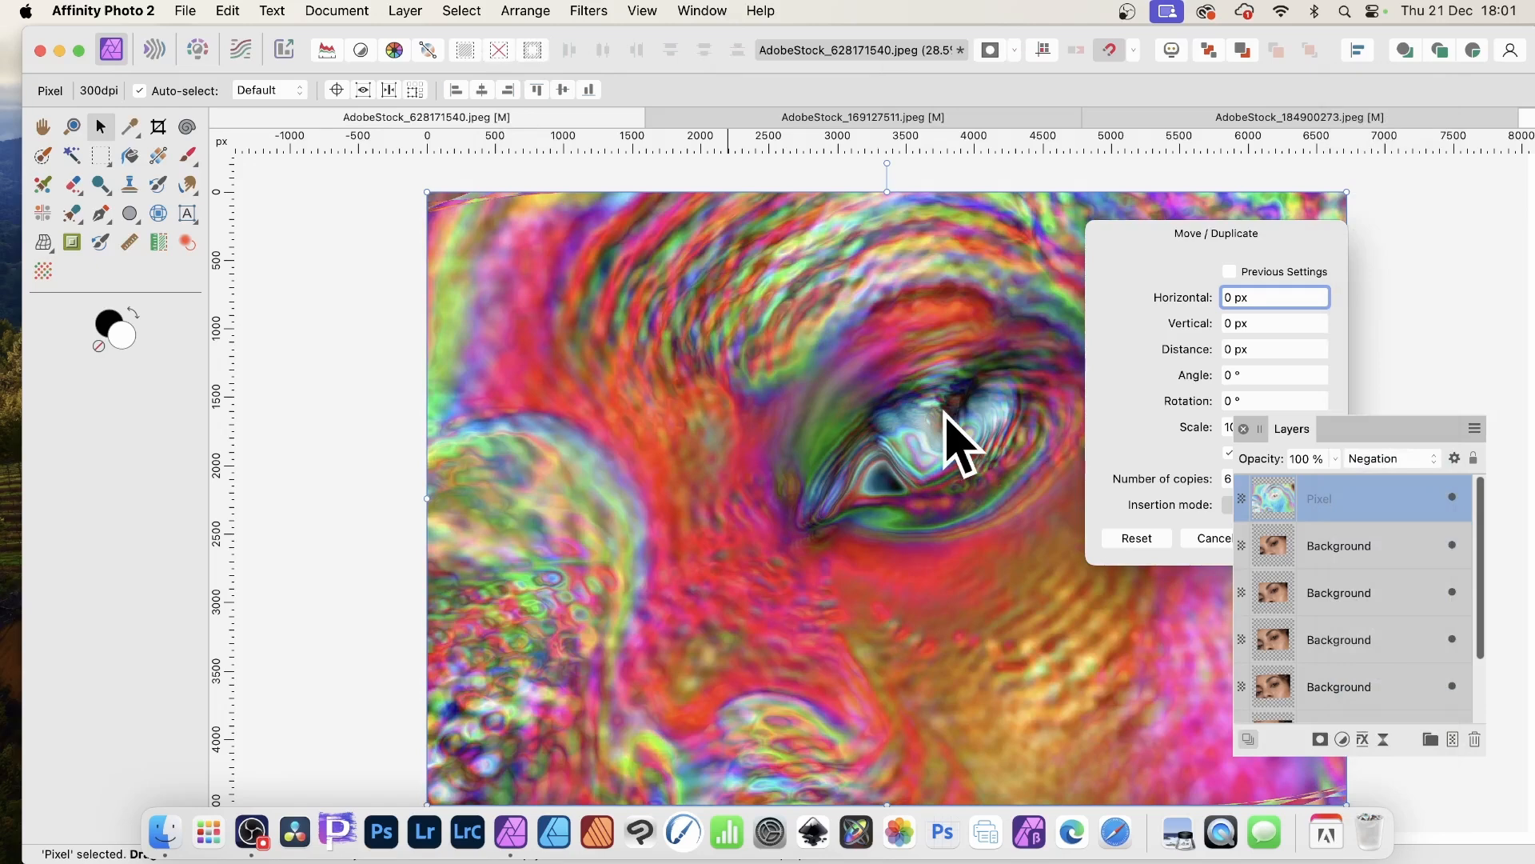
{"action": "left_click", "coordinate": [1174, 240]}
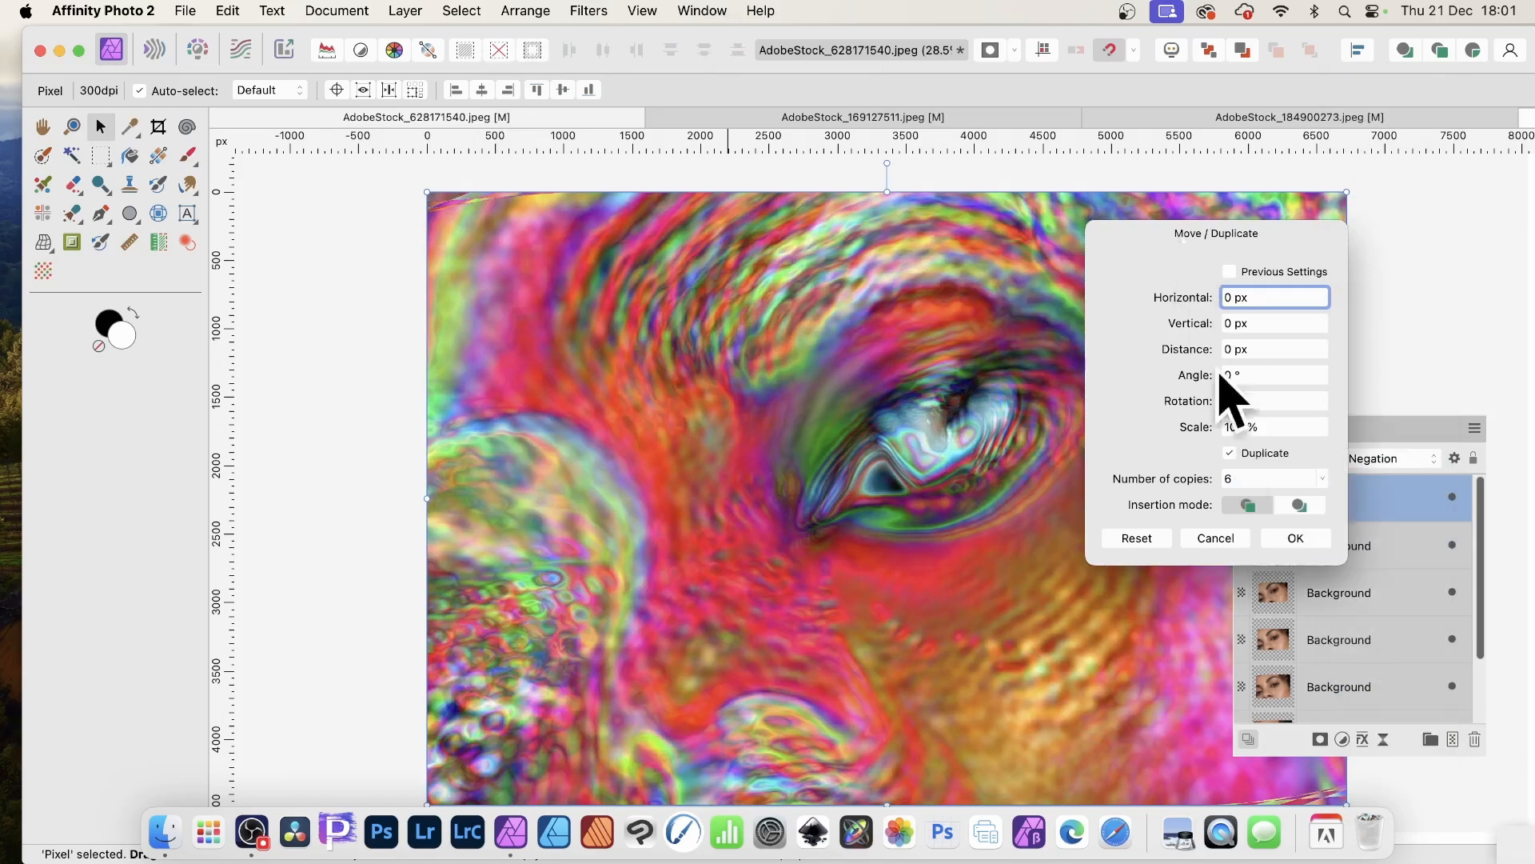
{"action": "left_click", "coordinate": [1296, 538]}
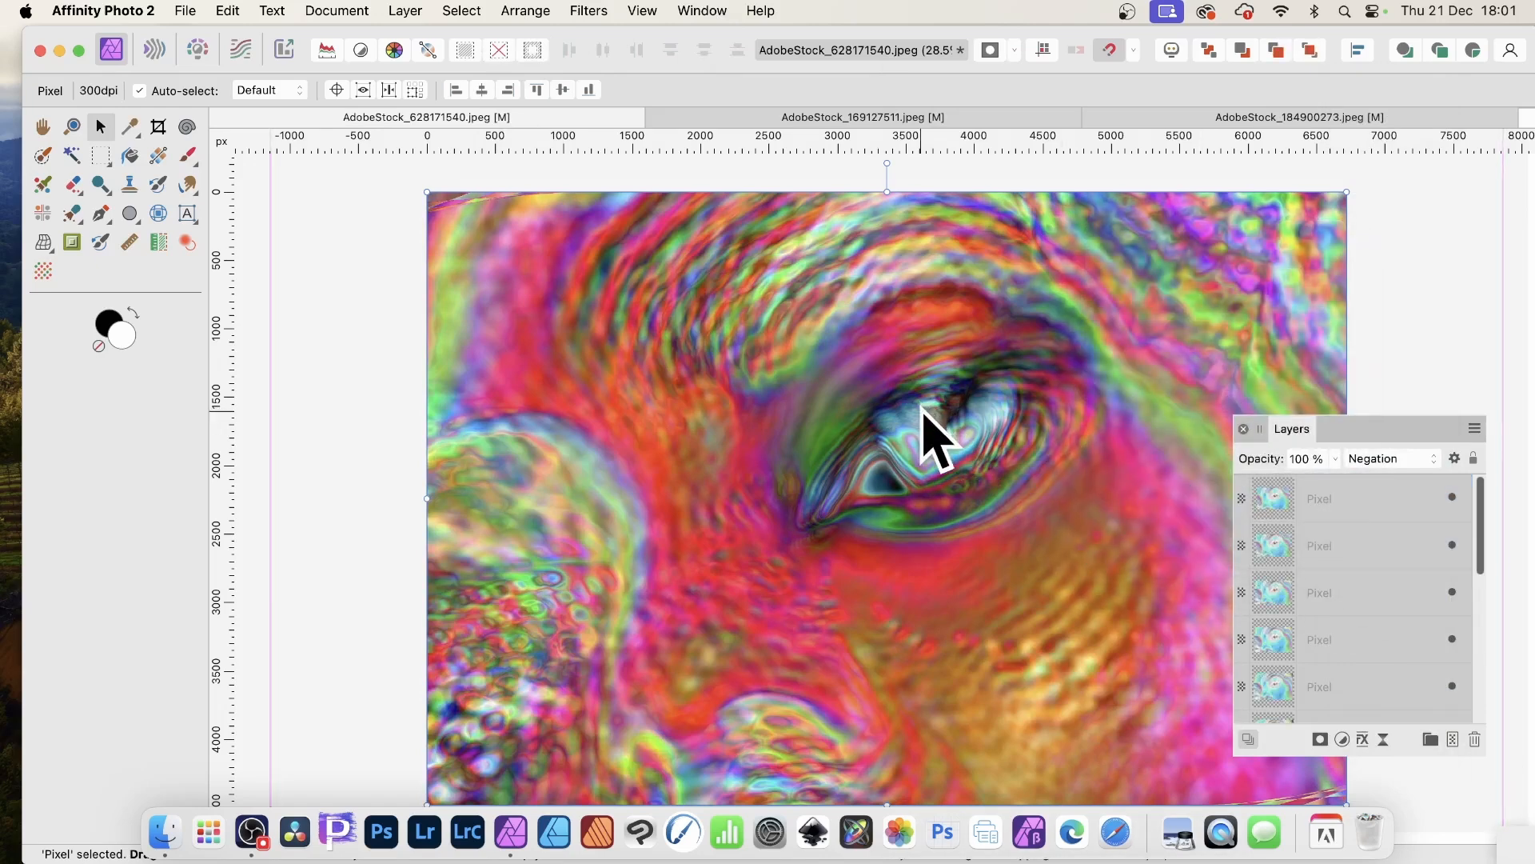
- Select the topmost Pixel layer and delete four of the duplicated Pixel layers
{"action": "left_click", "coordinate": [1305, 497]}
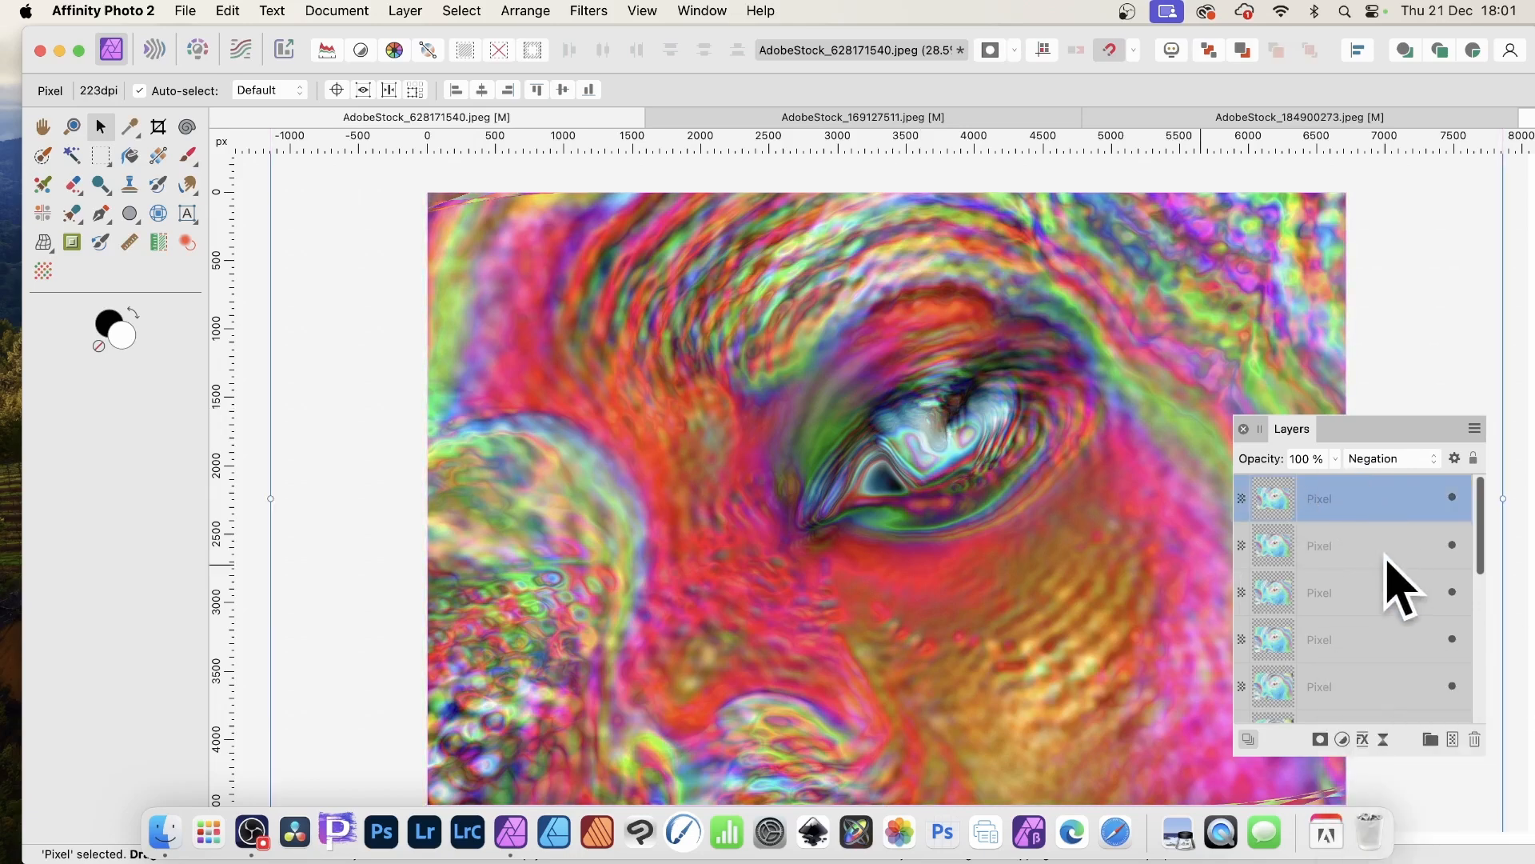
{"action": "key", "text": "Delete"}
{"action": "key", "text": "Delete"}
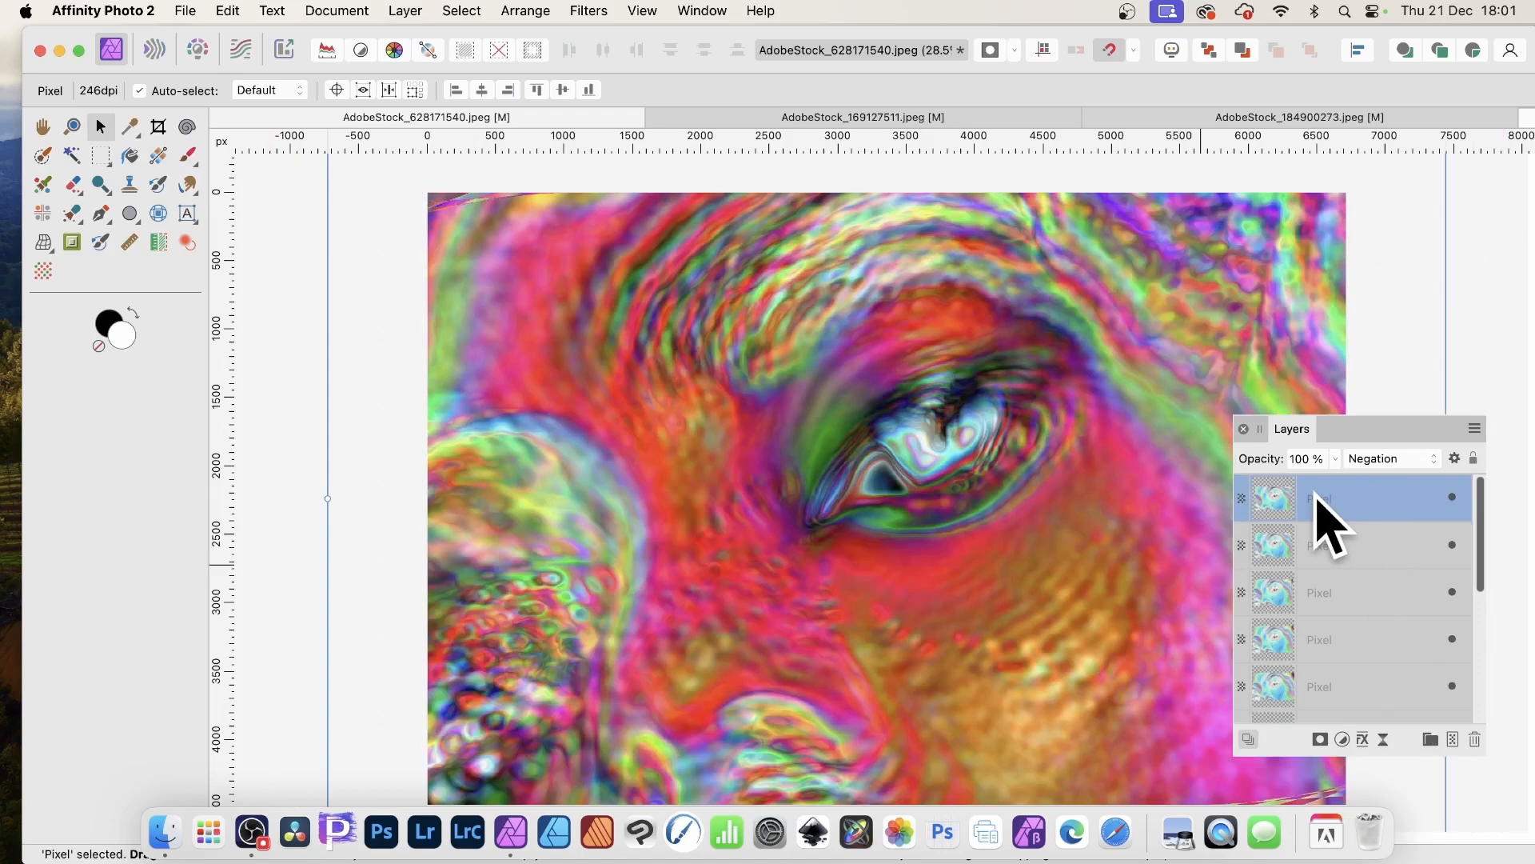
{"action": "key", "text": "Delete"}
{"action": "key", "text": "Delete"}
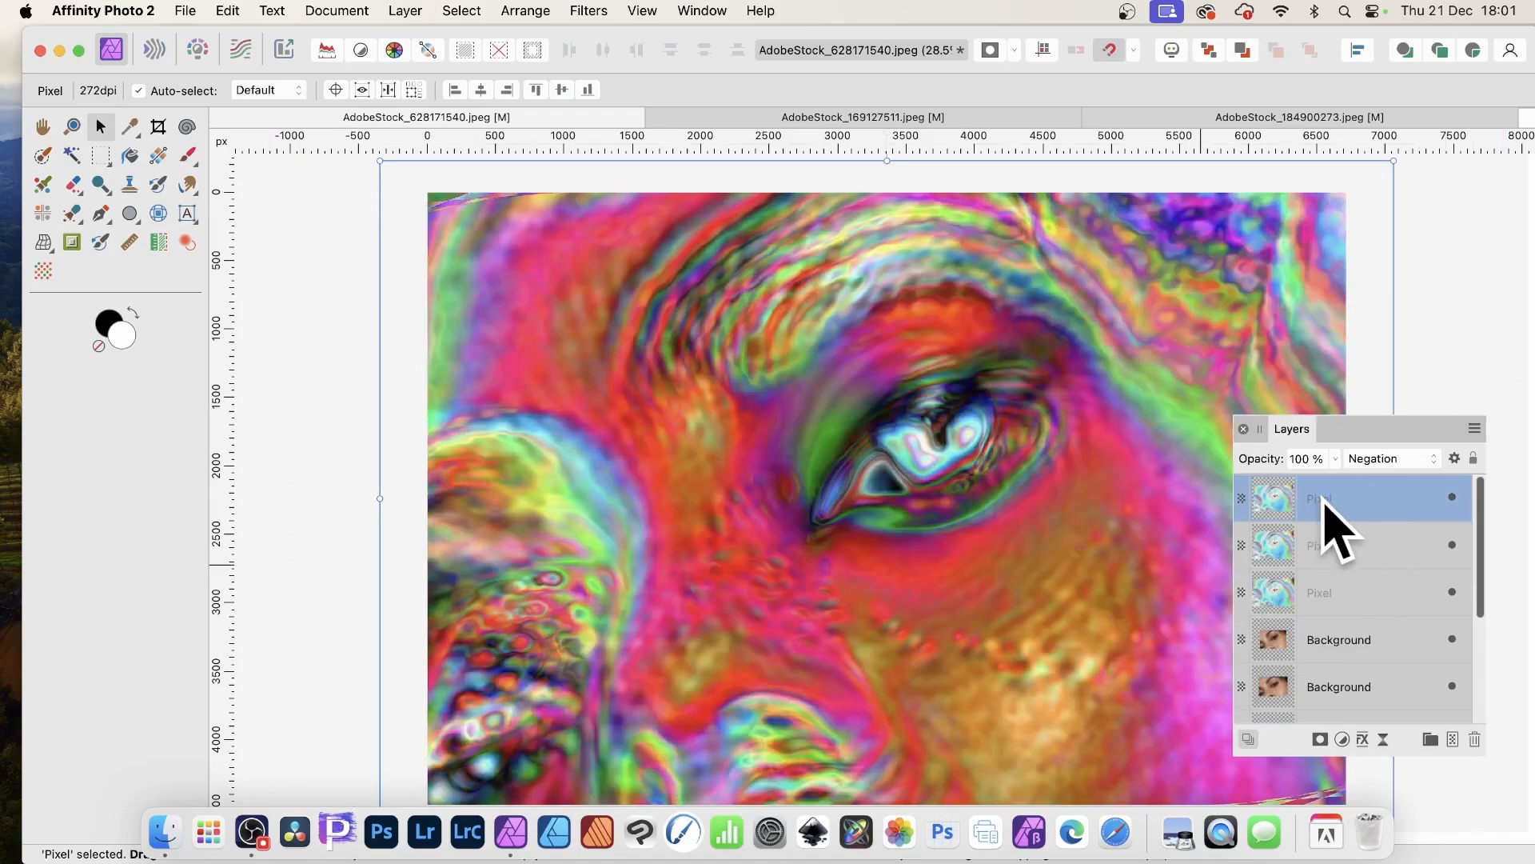